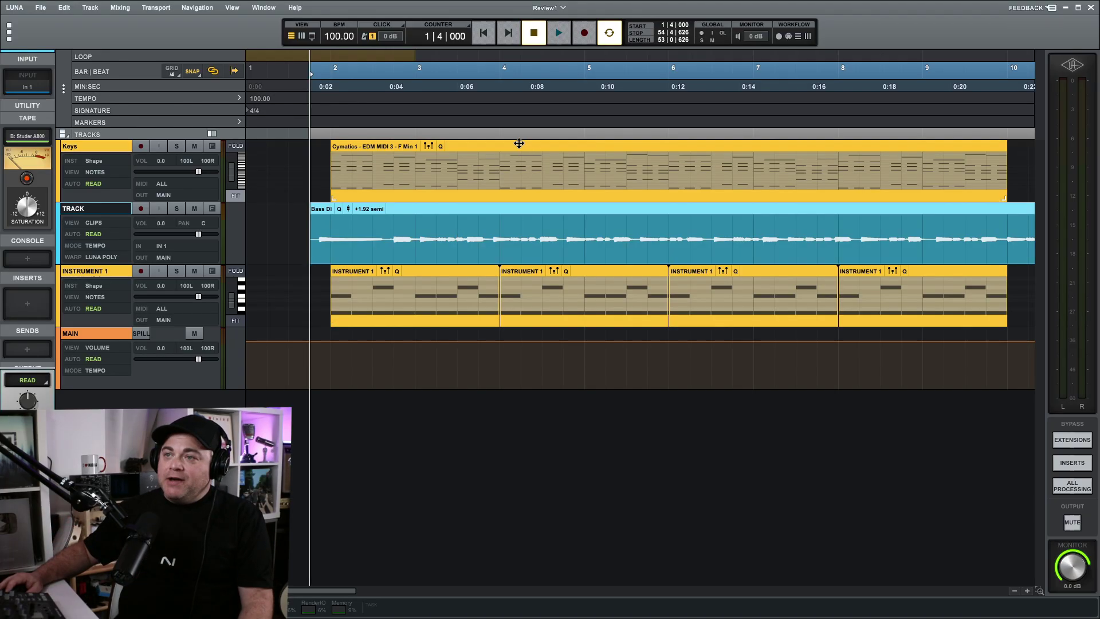
Put the Keys clip back at bar 2 and add a new audio track, TRACK 1.
mouse_move(519, 143)
left_mouse_down()
mouse_move(538, 143)
mouse_move(509, 146)
left_mouse_up()
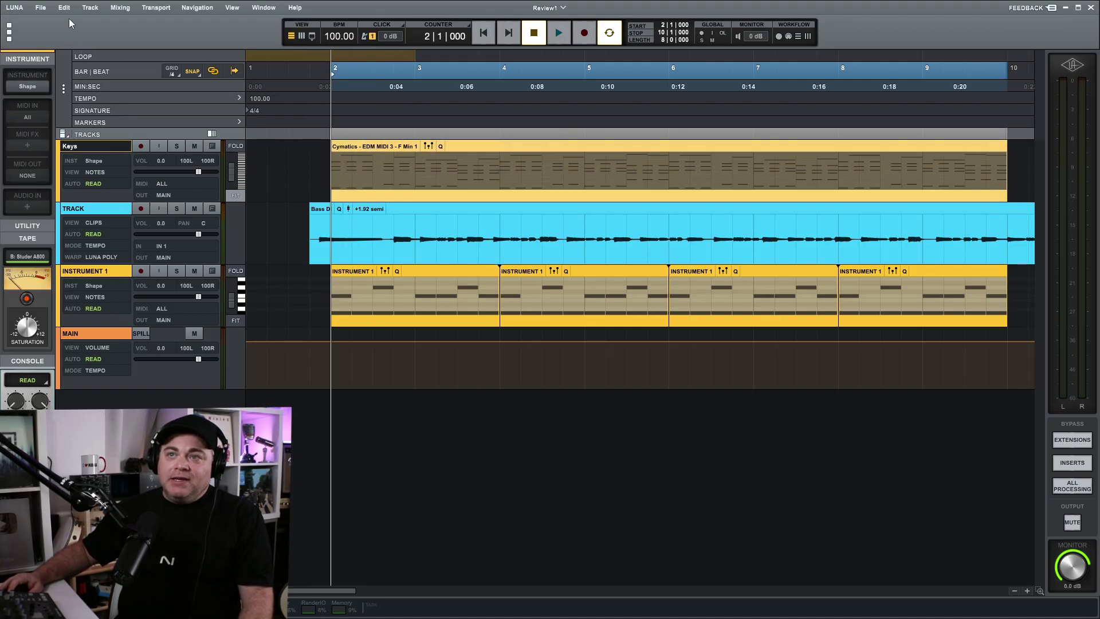
left_click(91, 8)
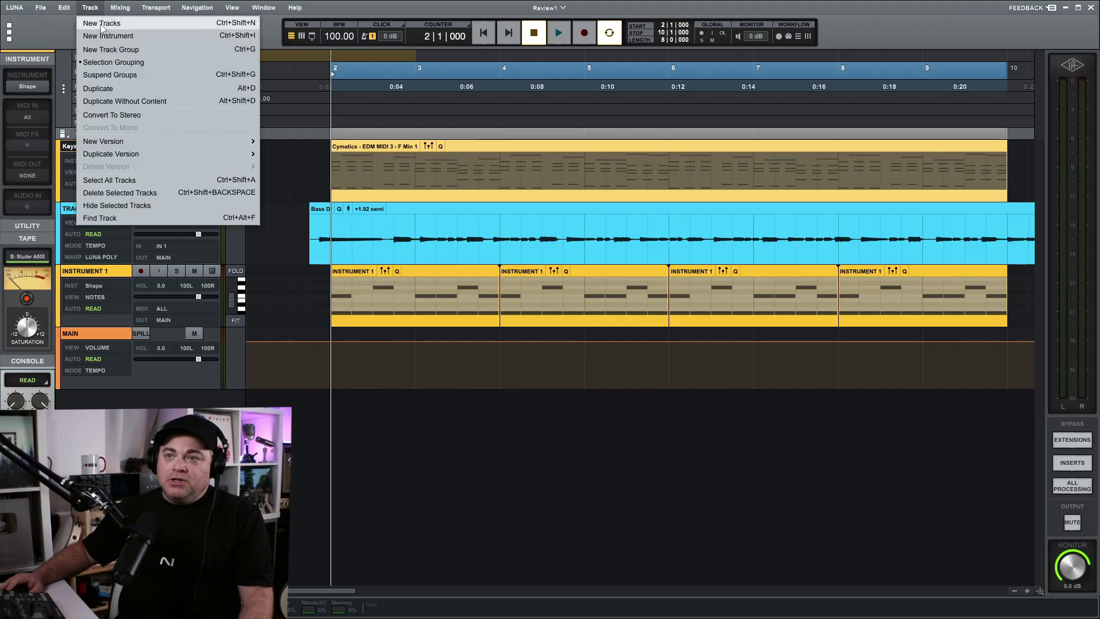
left_click(95, 21)
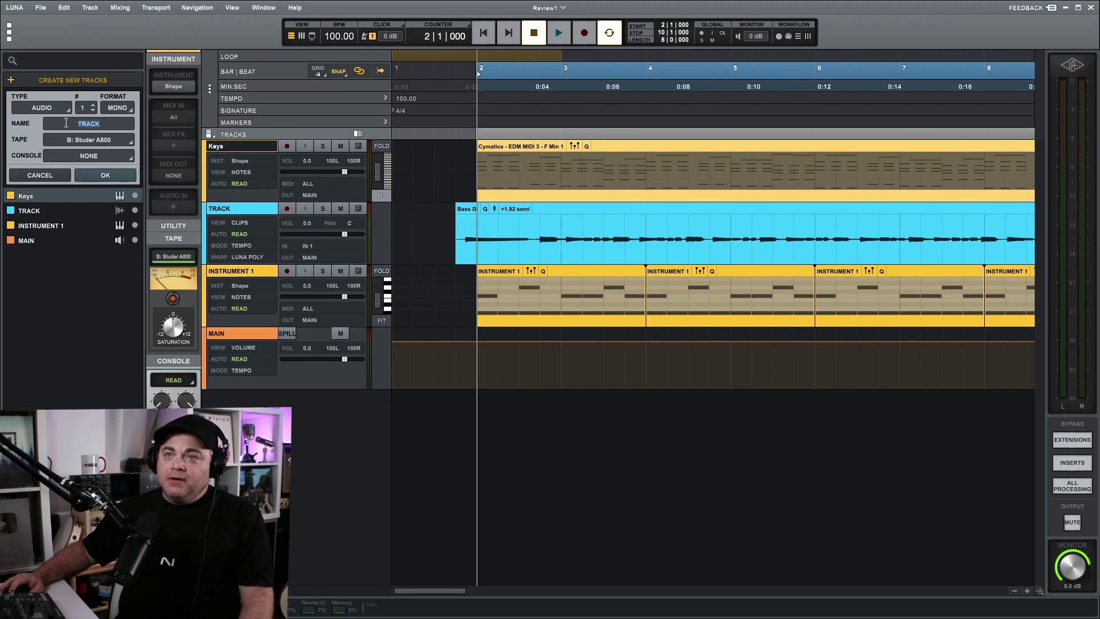
left_click(97, 175)
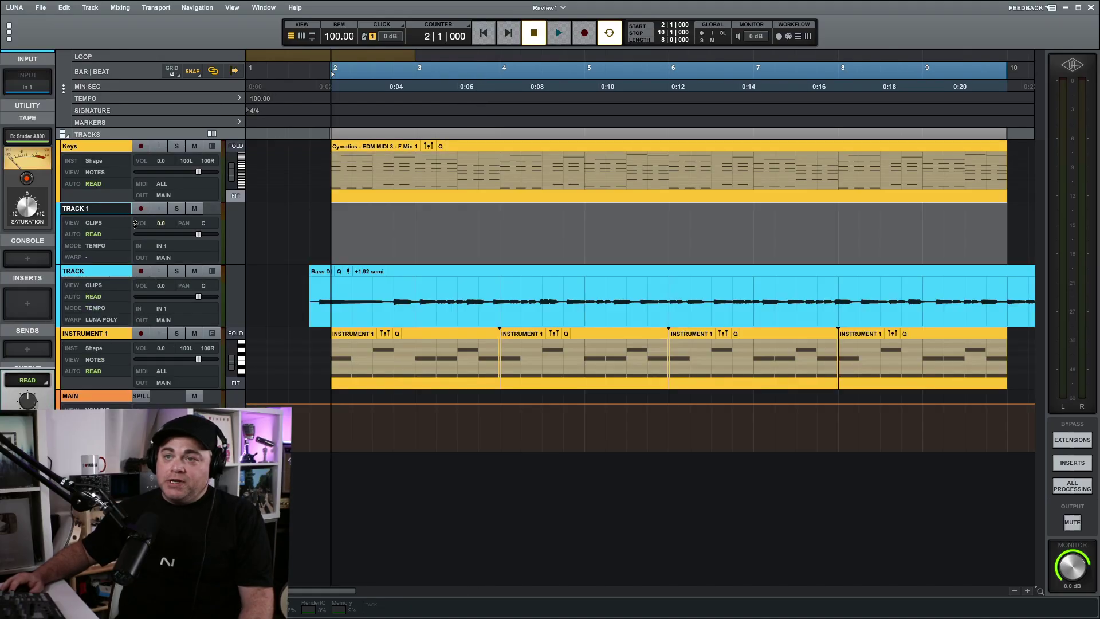
Arm TRACK 1 and record a short clip, TRACK 1_1, starting at bar 2.
left_click(147, 208)
left_click(584, 34)
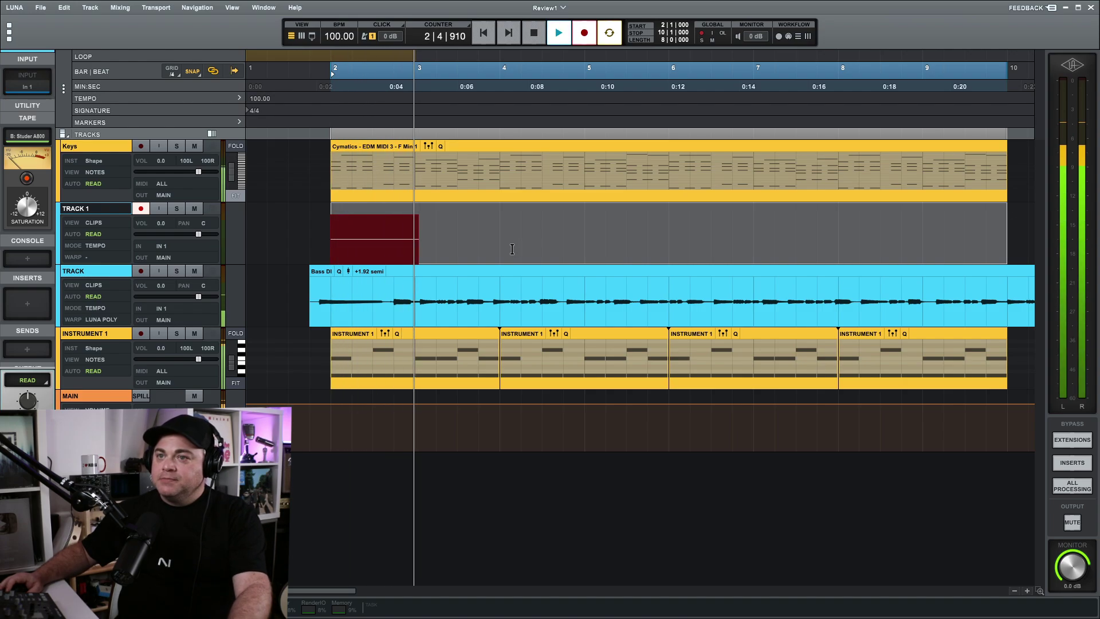
key("space")
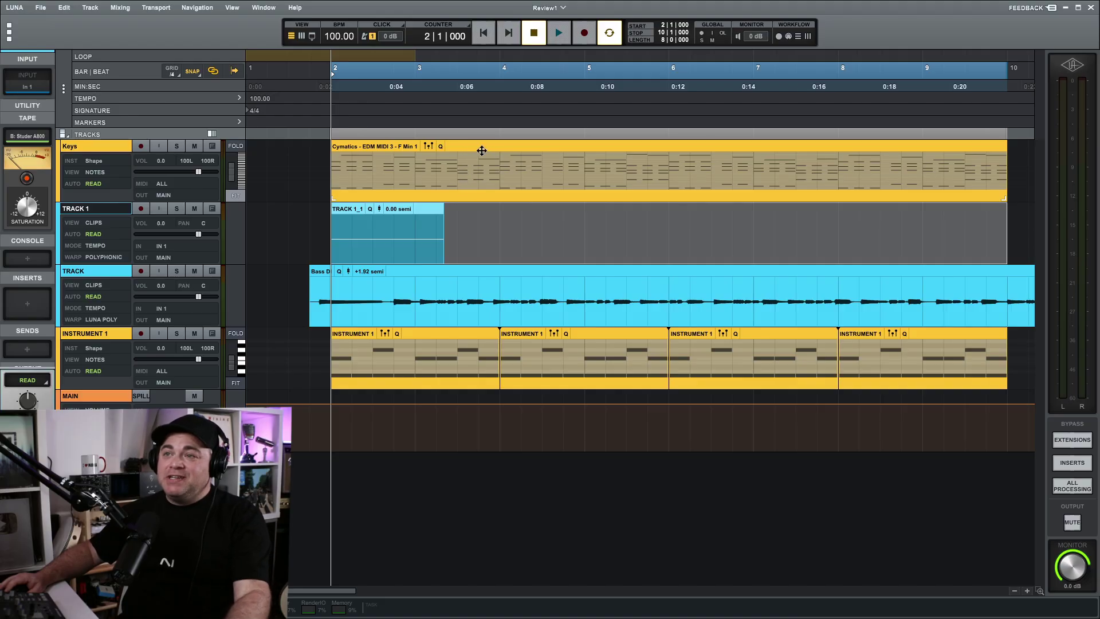
left_click(440, 146)
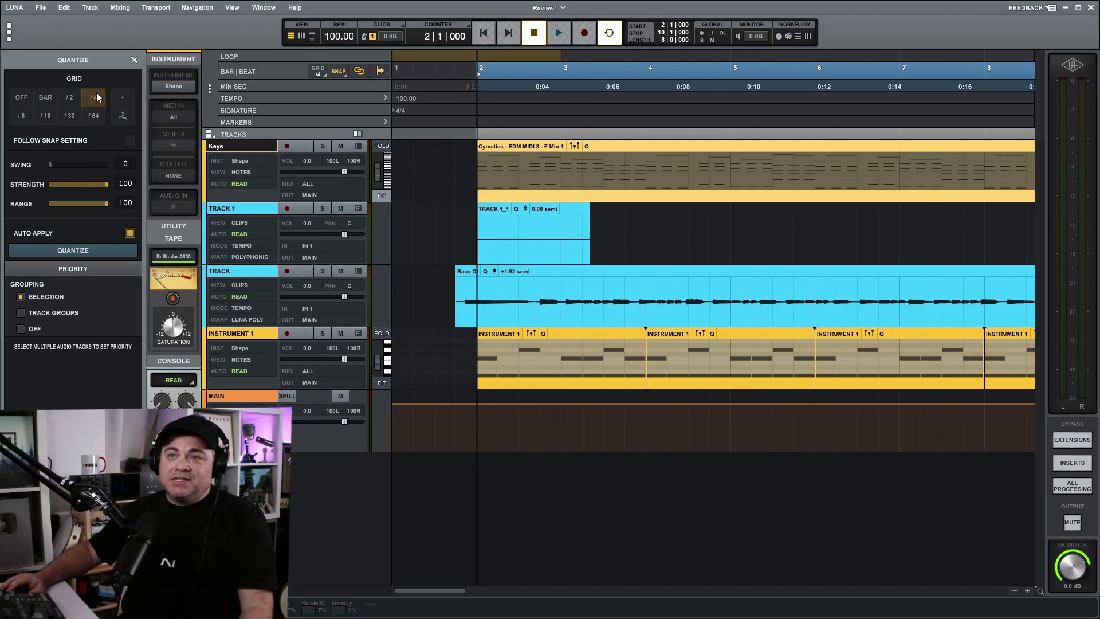
left_click(134, 60)
left_click(428, 147)
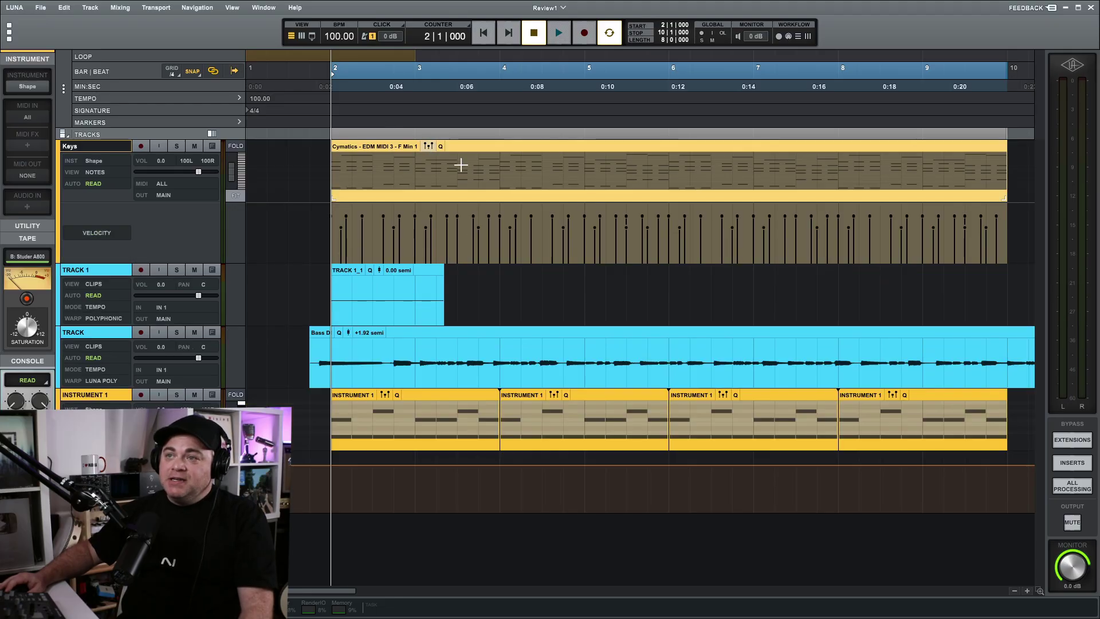
left_click(429, 146)
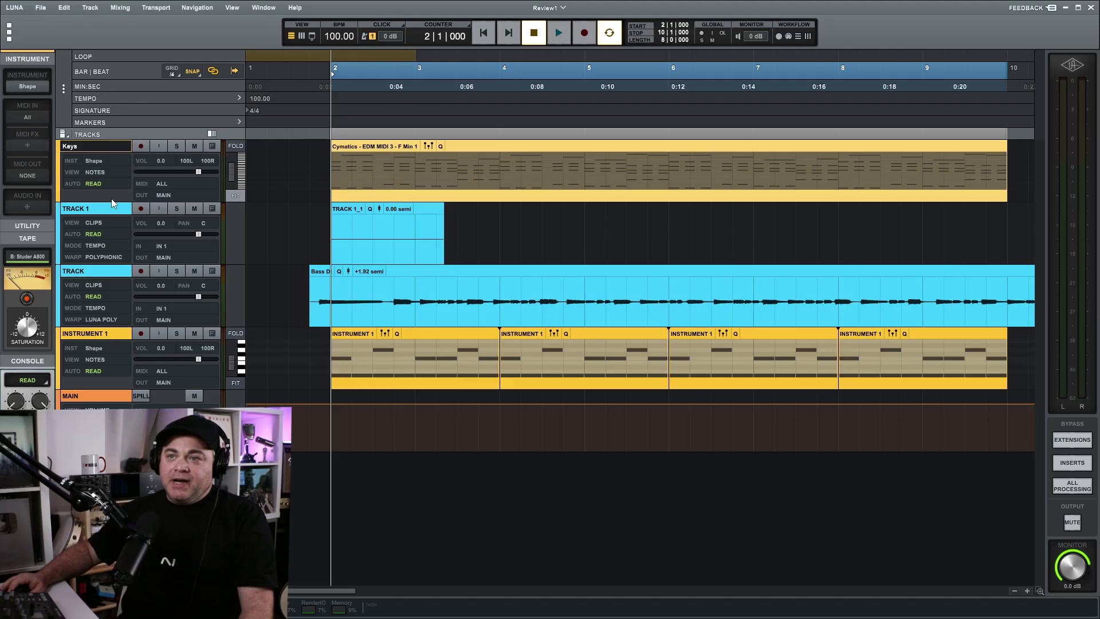
left_click_drag(118, 201, 118, 551)
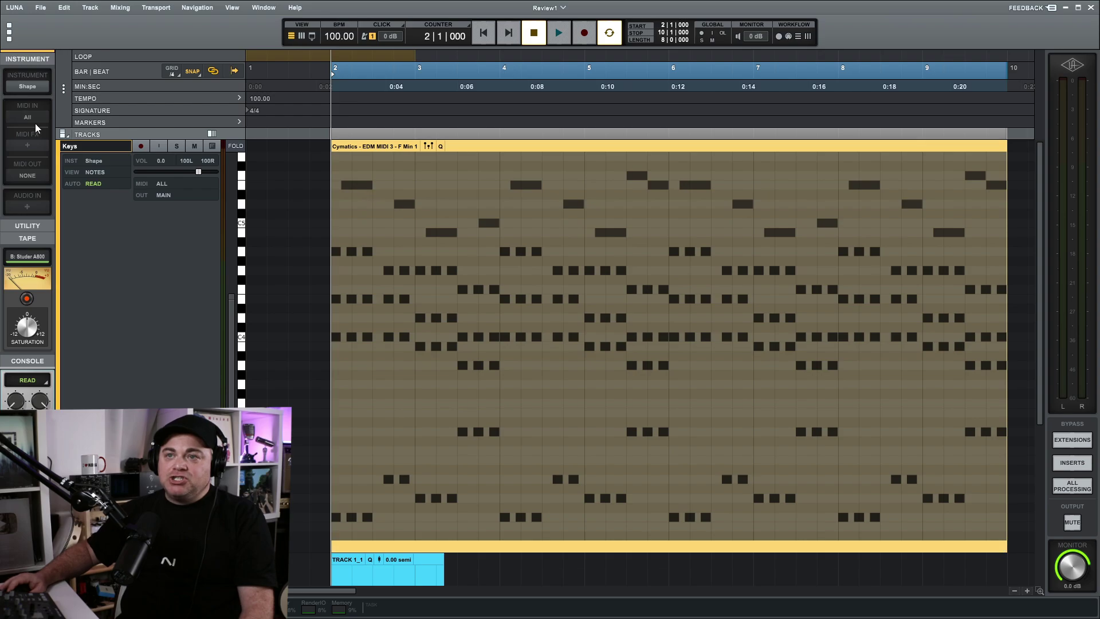
left_click(62, 134)
left_click(109, 212)
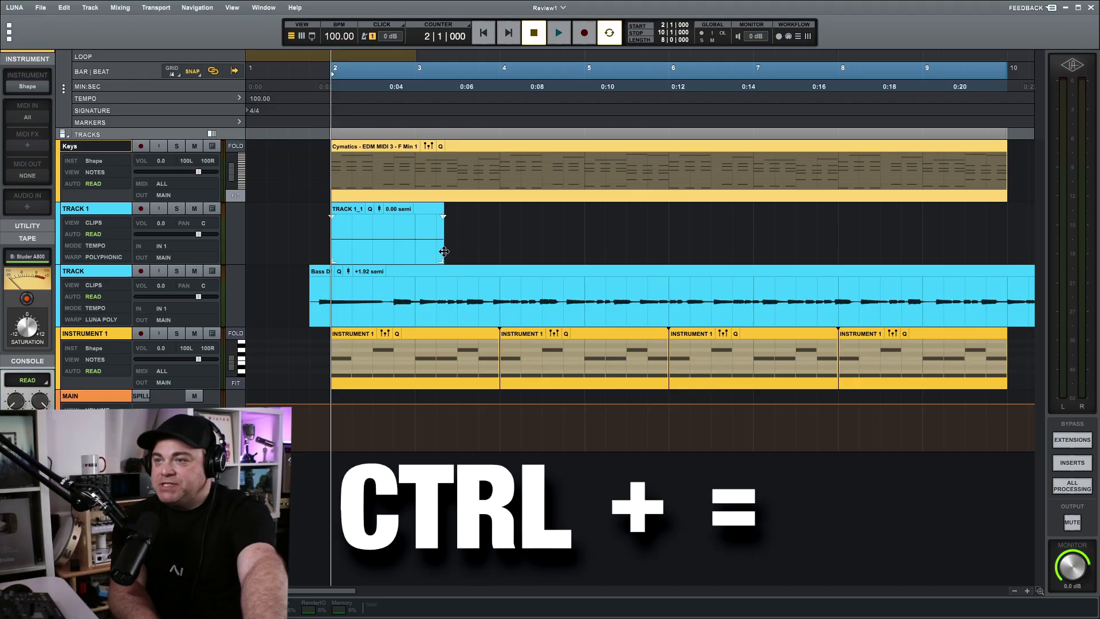
key("ctrl+equal")
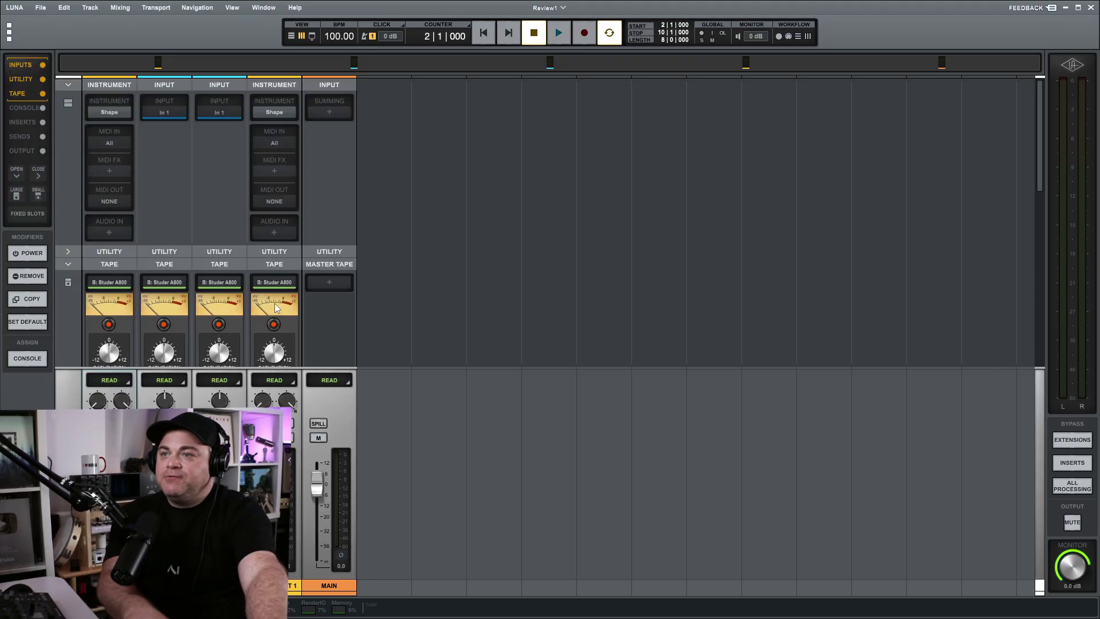
key("ctrl+equal")
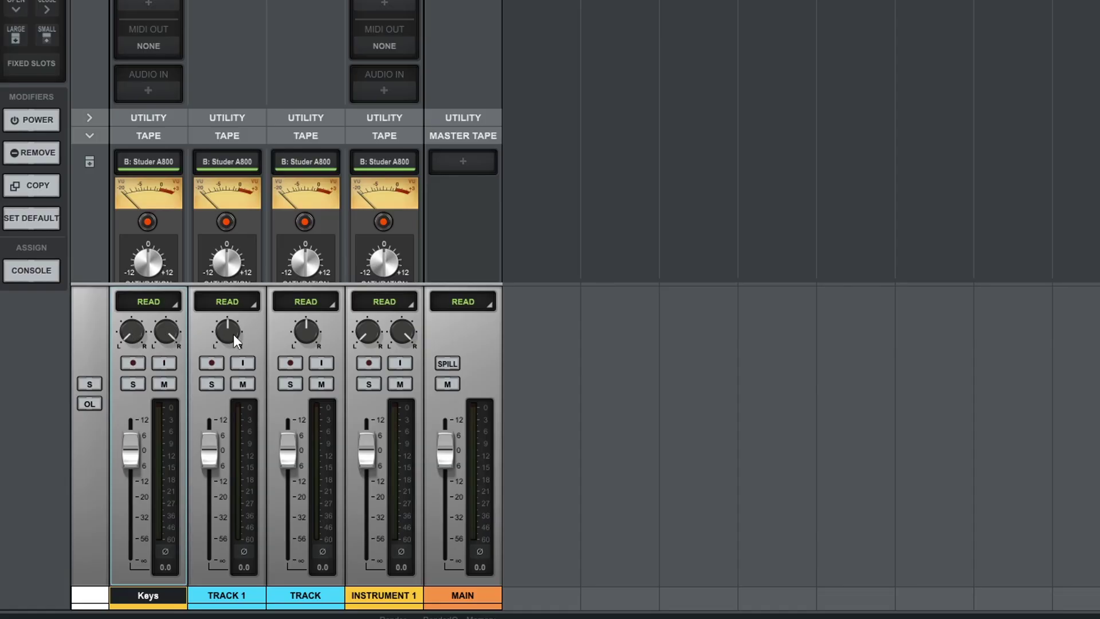
right_click(165, 330)
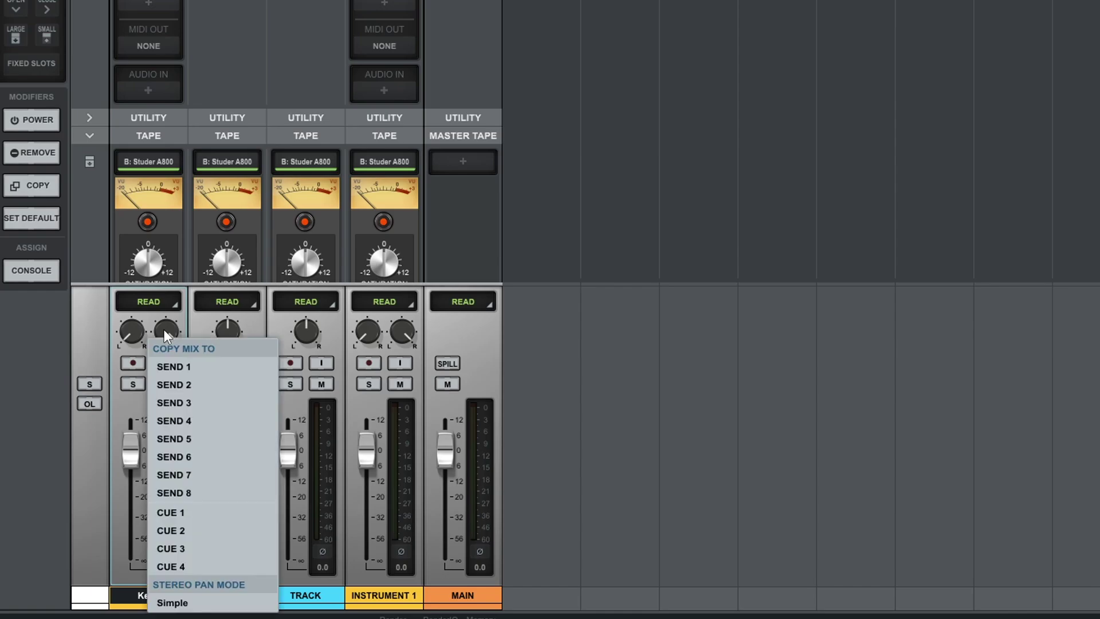
left_click(193, 606)
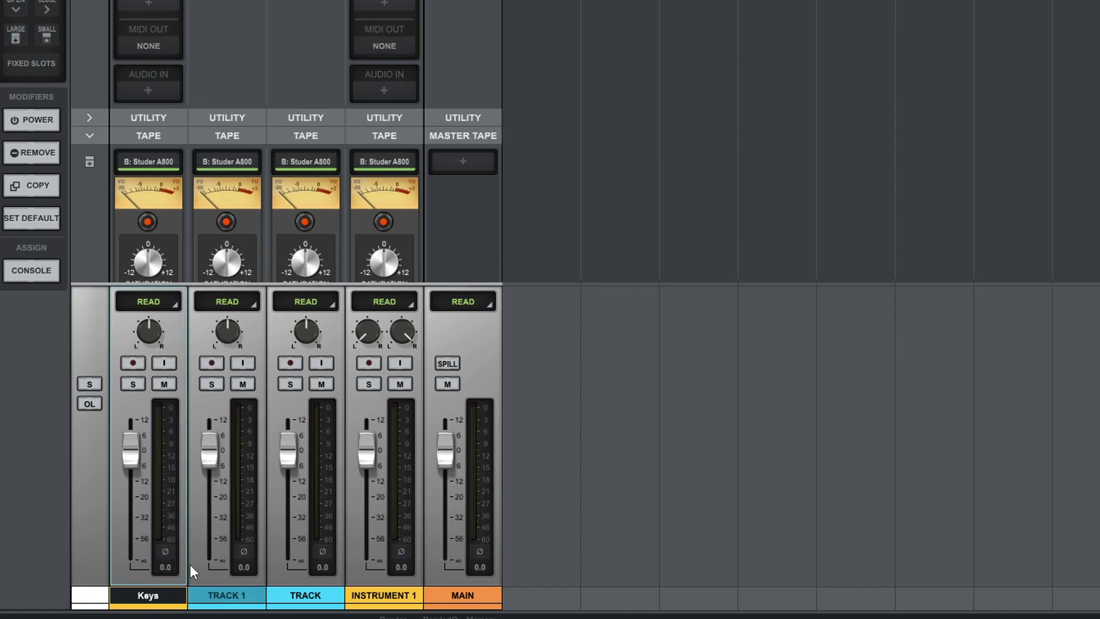
right_click(147, 332)
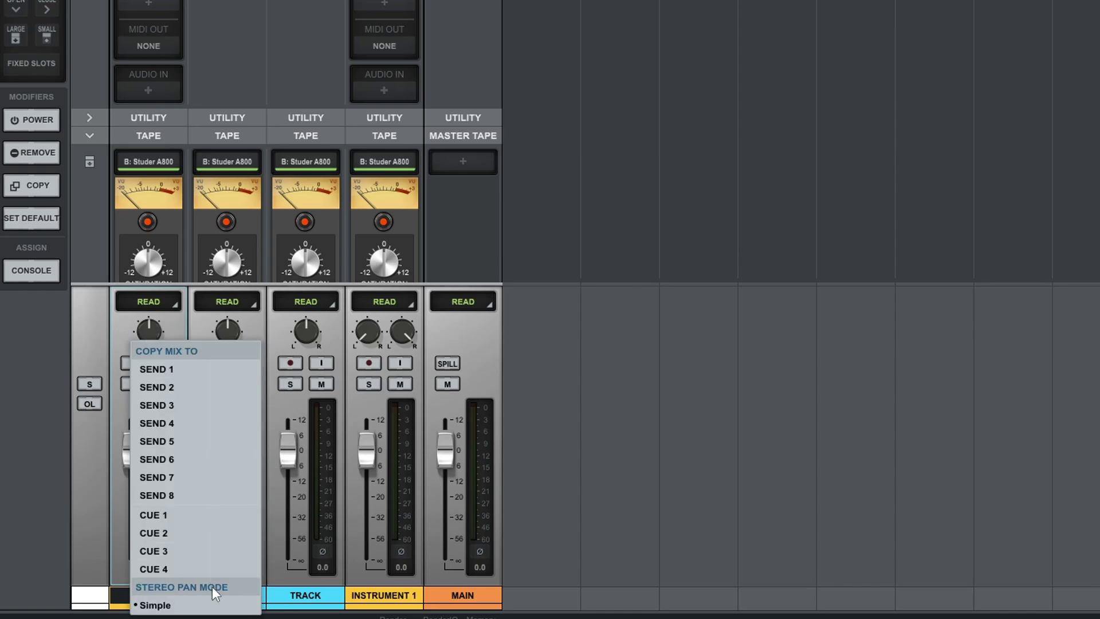
left_click(195, 612)
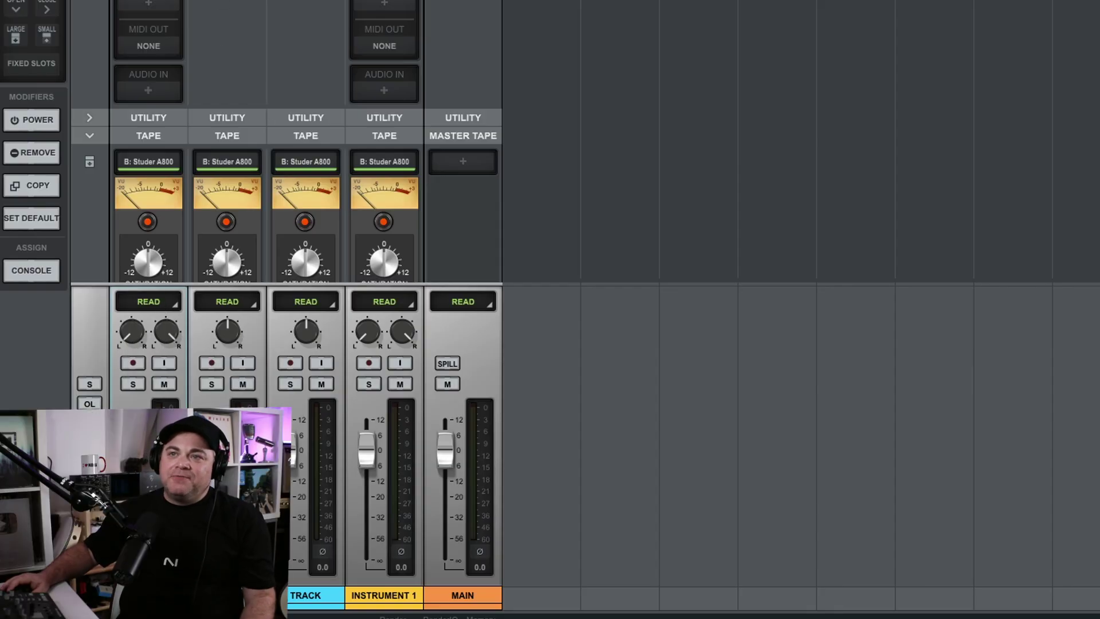
scroll(23, 39, "up", 3)
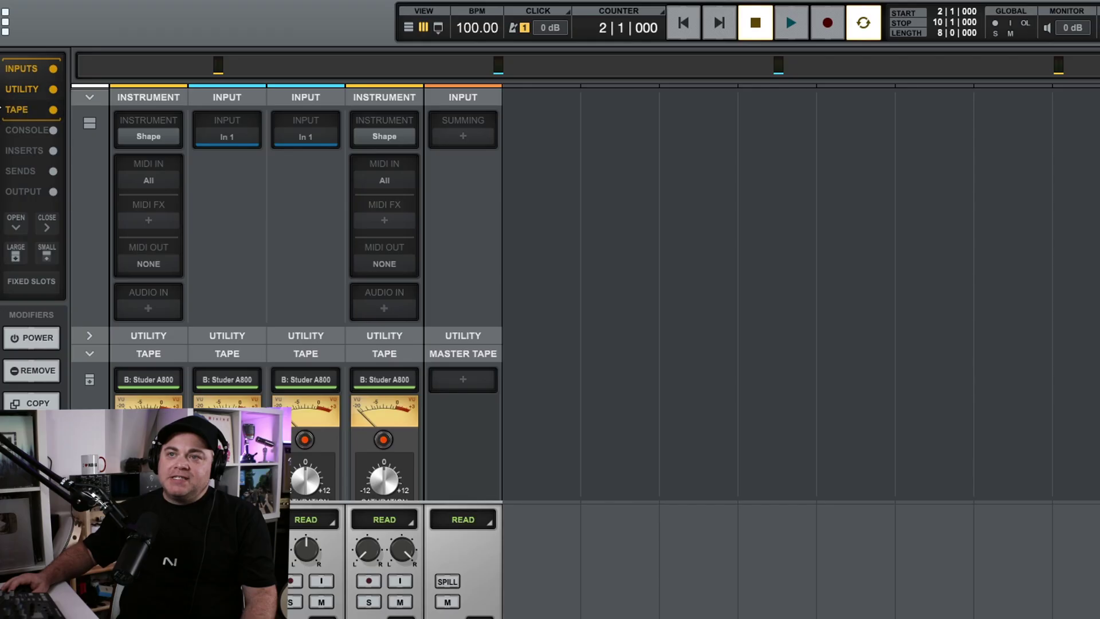
Collapse Inputs, expand Utility, and toggle the Keys channel's polarity invert.
left_click(93, 95)
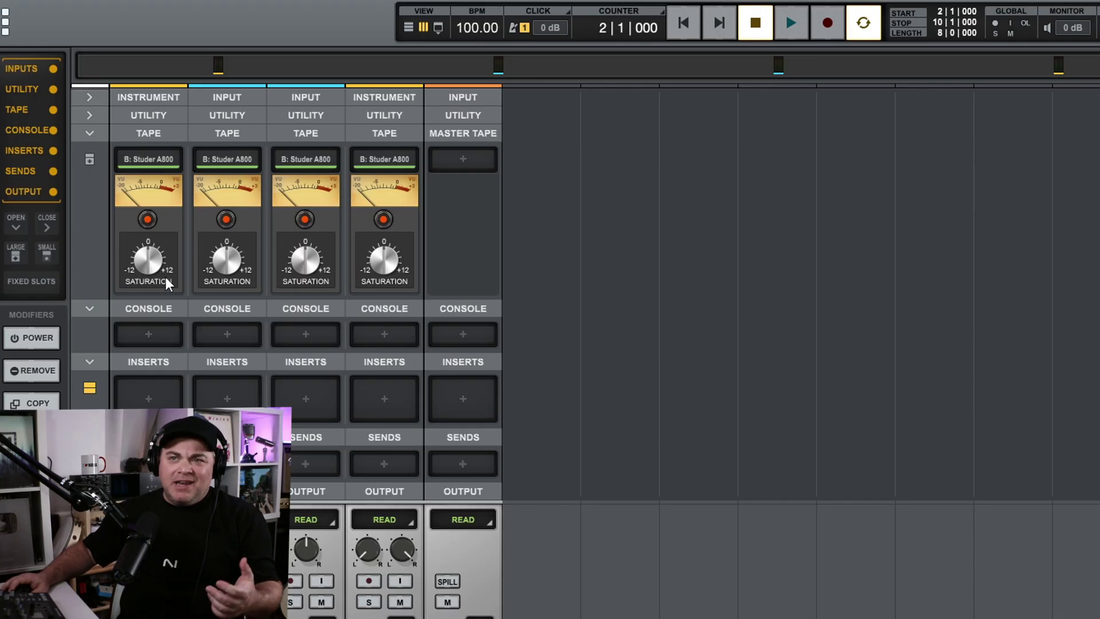
left_click(87, 112)
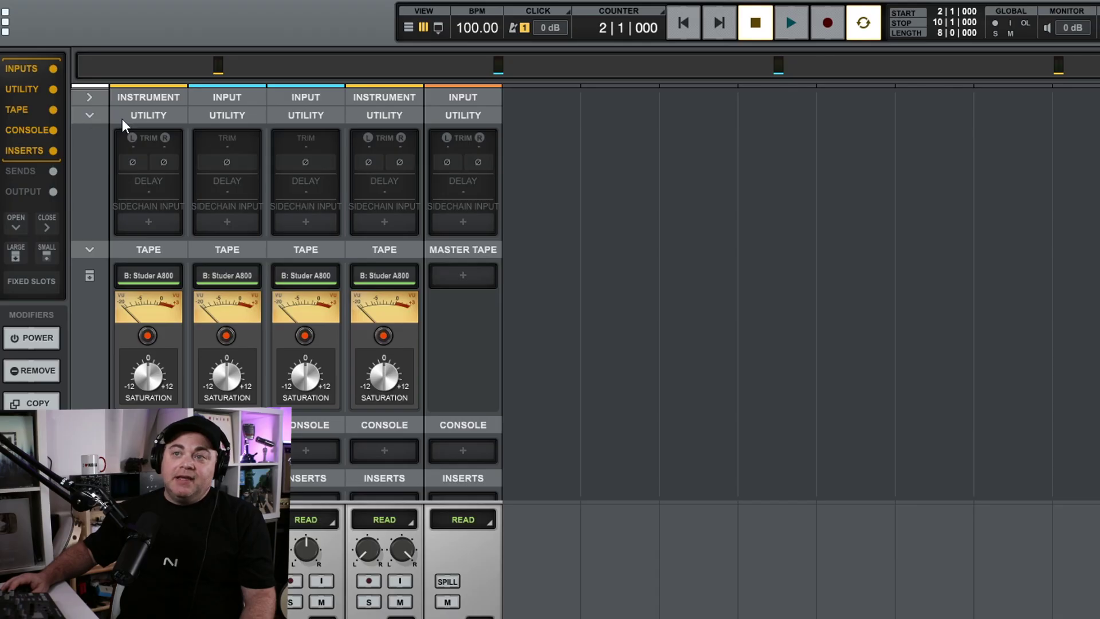
left_click(134, 163)
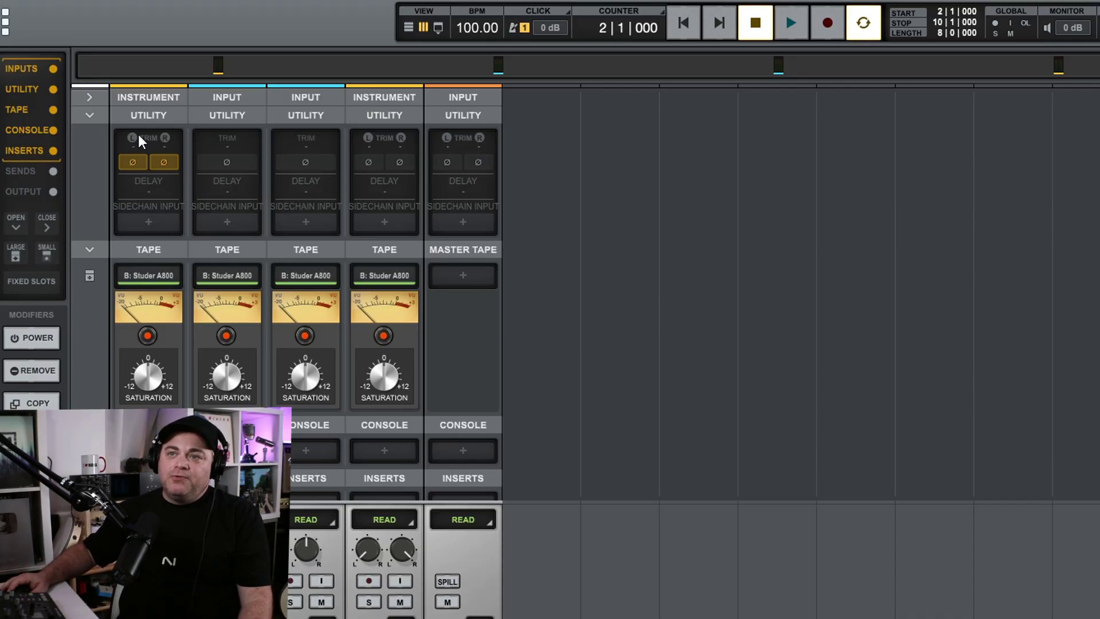
left_click(94, 113)
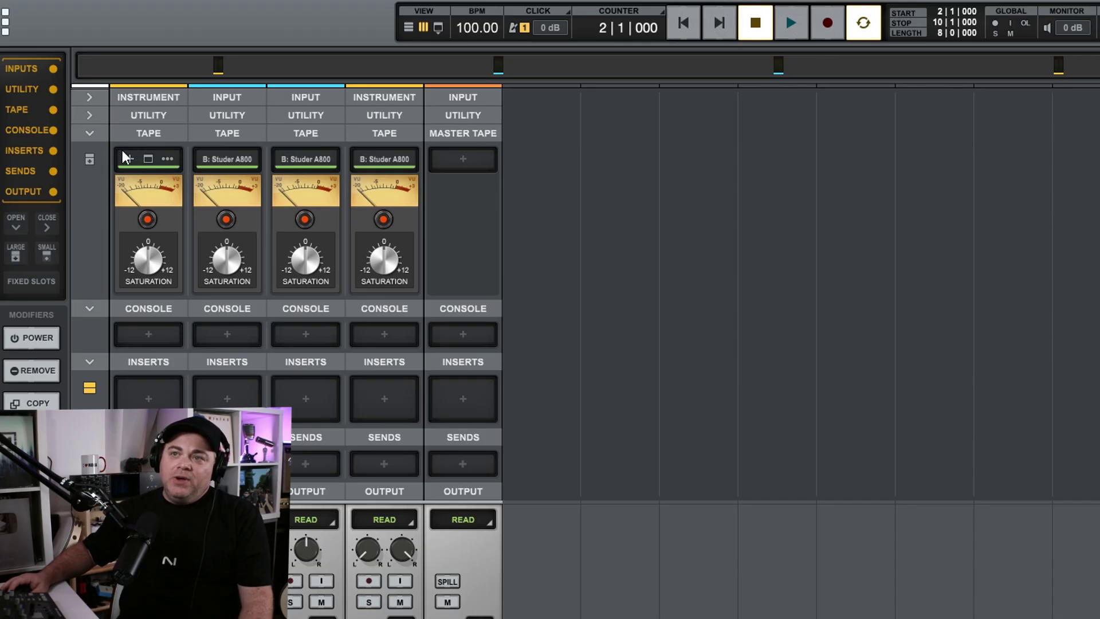
Open the settings of the Keys channel's Studer A800 tape machine.
left_click(94, 133)
left_click(94, 134)
mouse_move(132, 162)
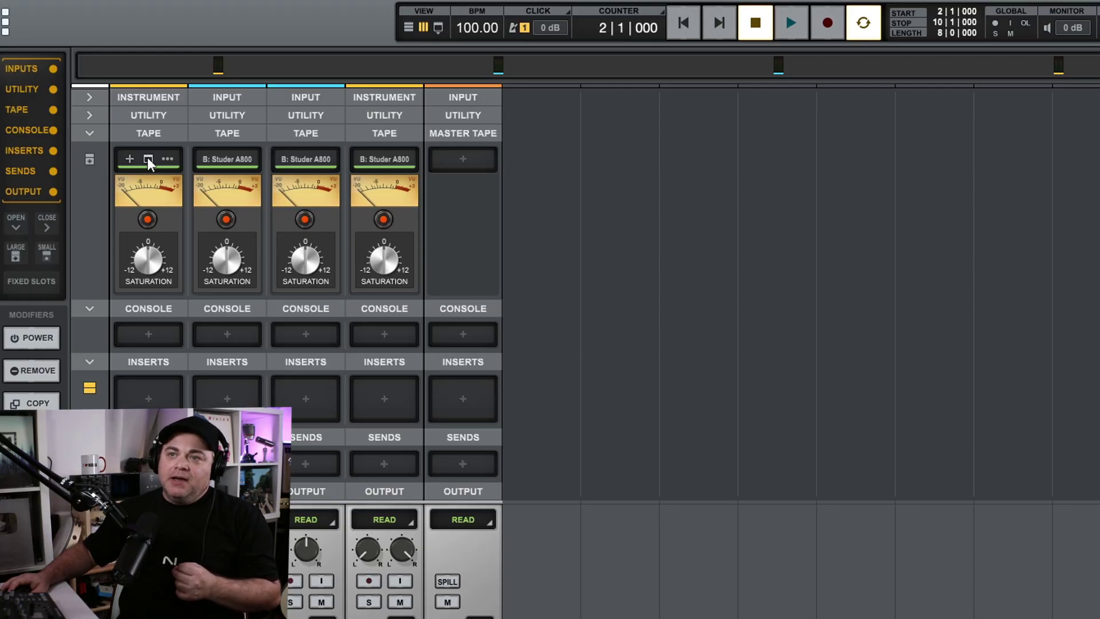
left_click(148, 161)
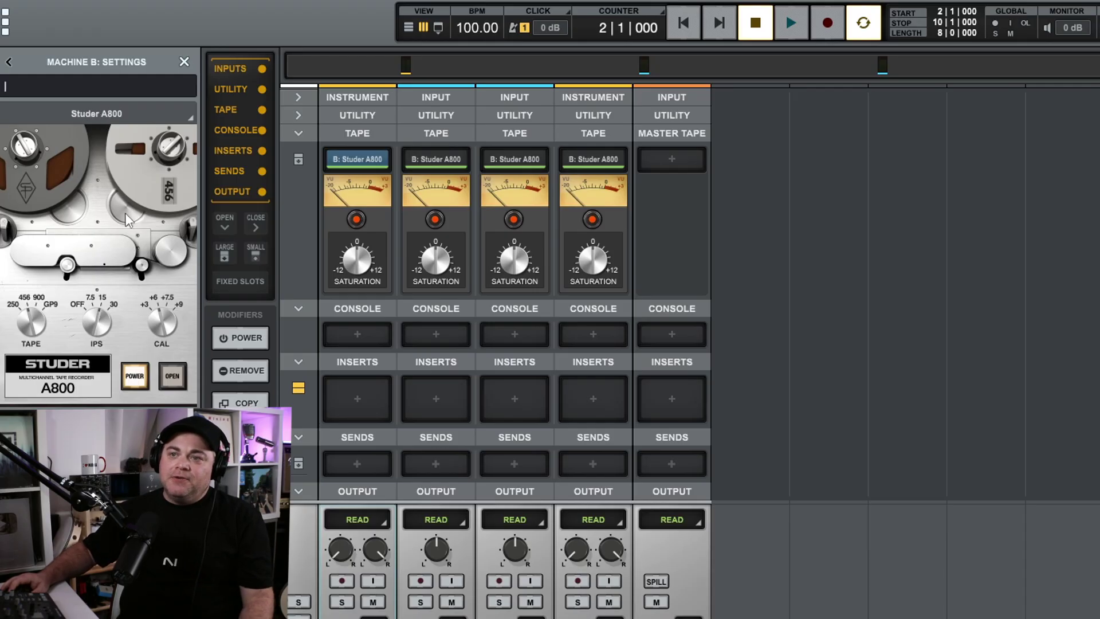
Load Oxide as tape machine B and return to the Keys tape machine list.
left_click(132, 109)
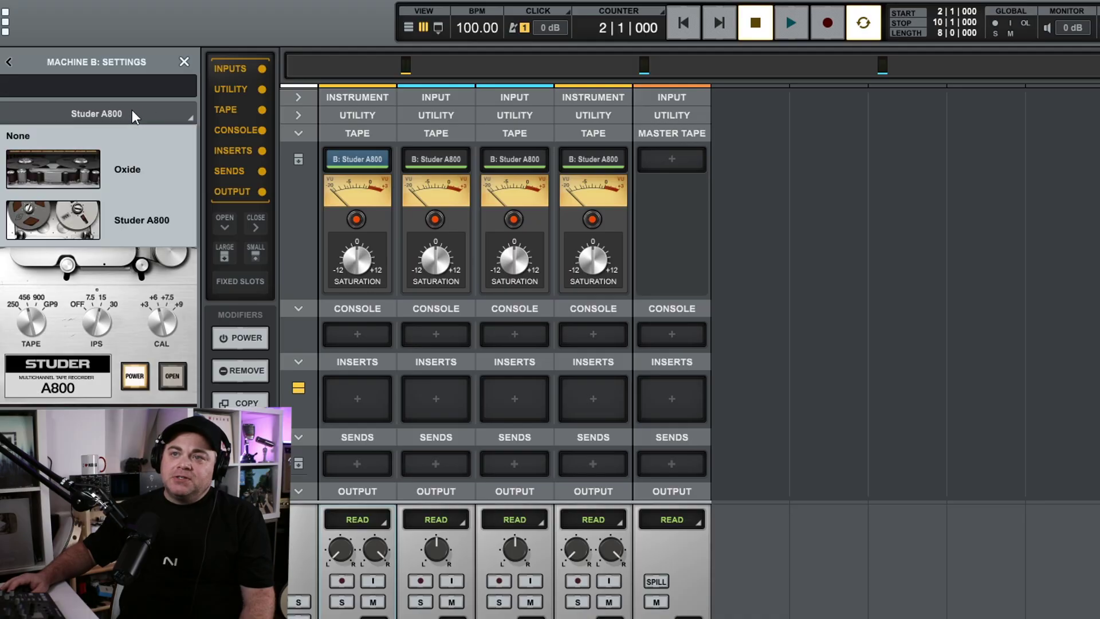
left_click(98, 175)
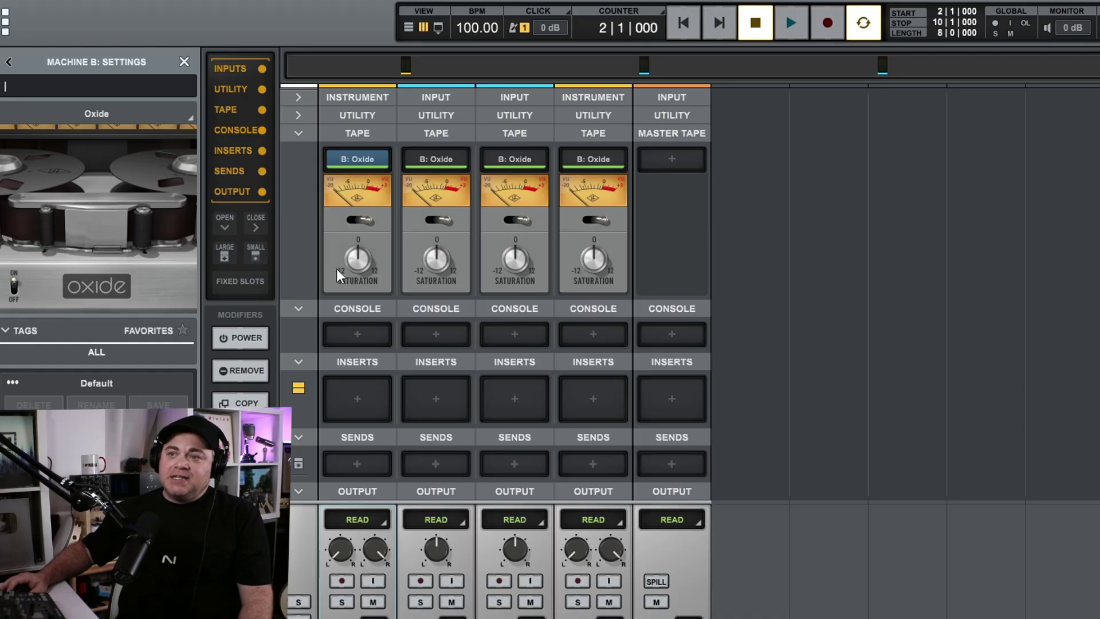
left_click(9, 62)
mouse_move(355, 159)
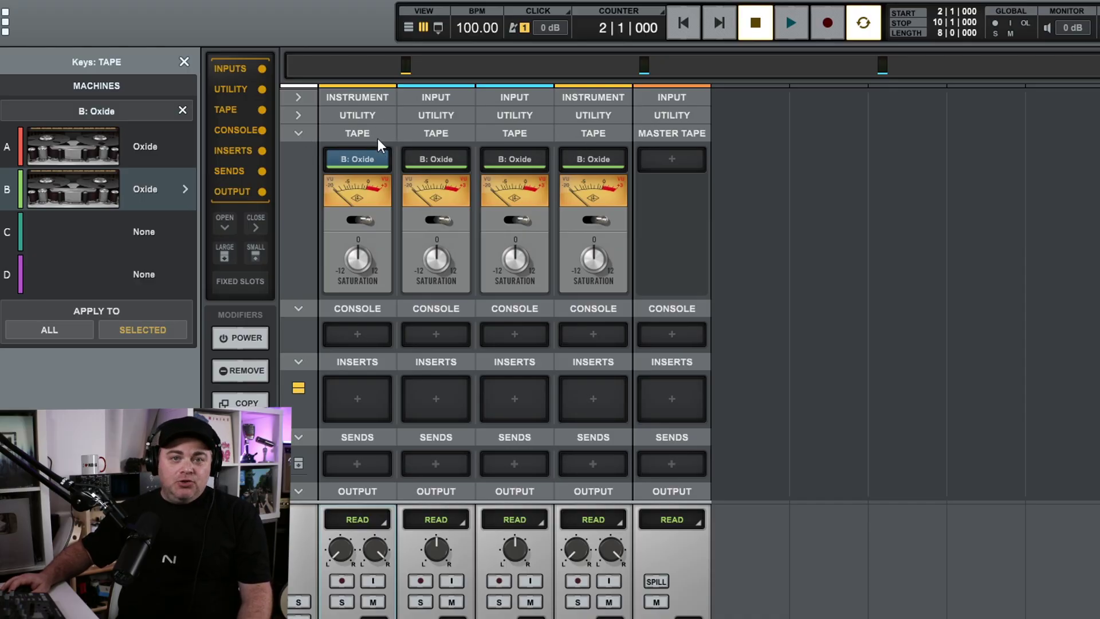
Collapse the mixer's tape section, leaving the master tape and first console slot empty.
left_click(671, 161)
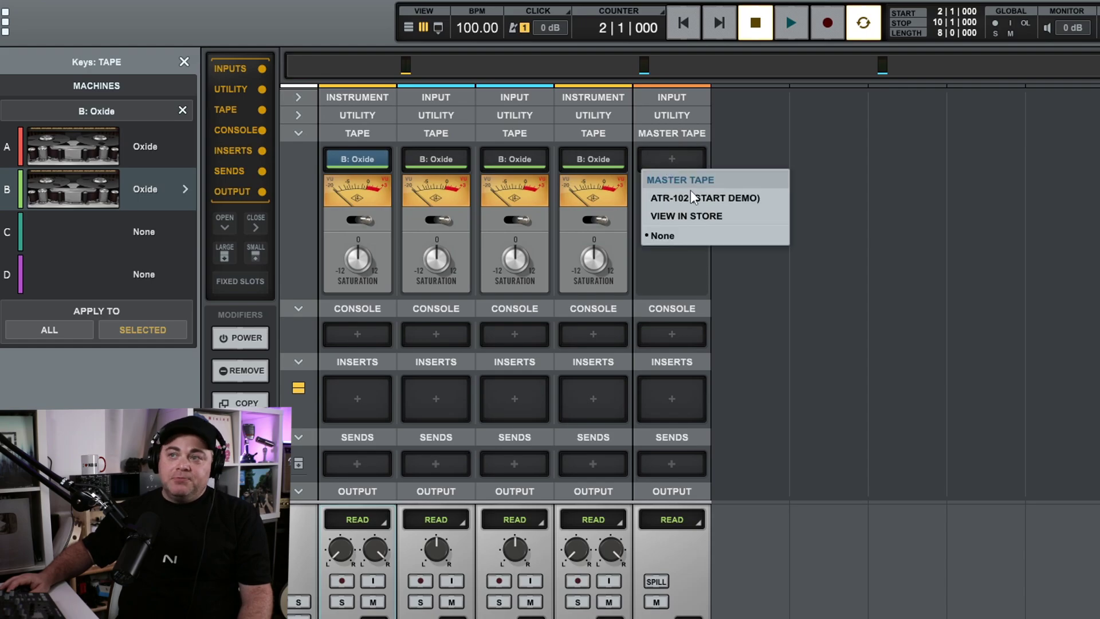
left_click(668, 154)
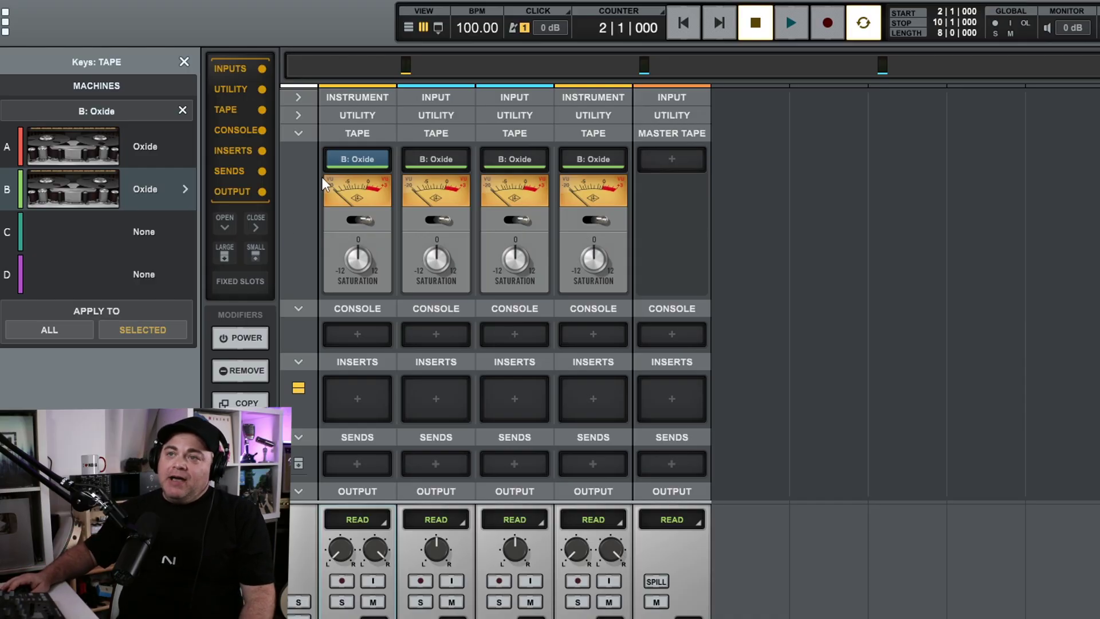
left_click(301, 136)
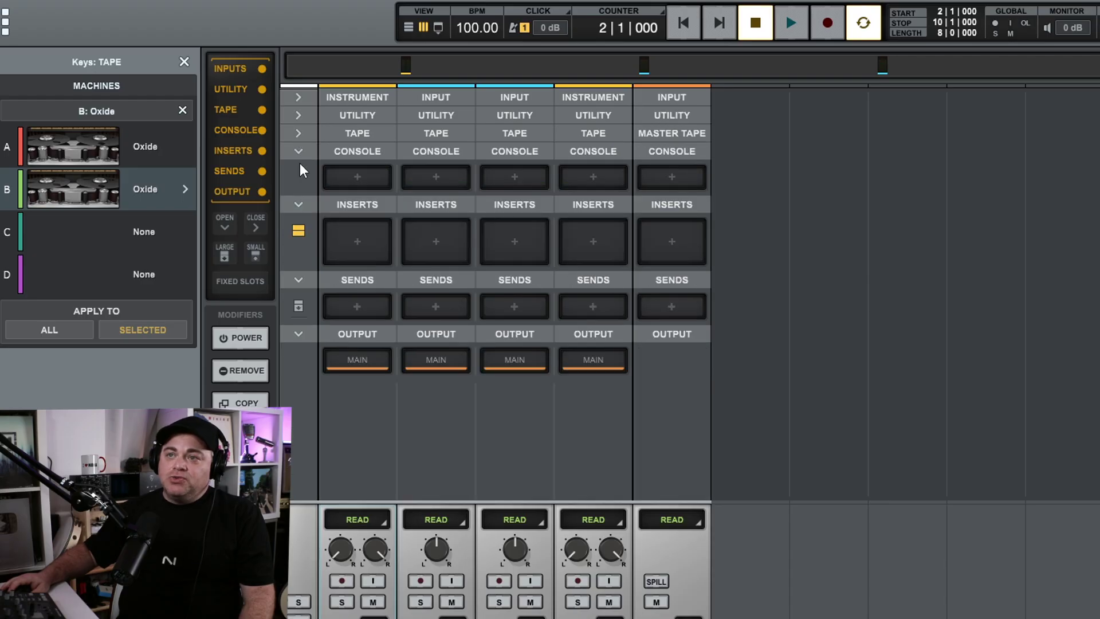
left_click(346, 180)
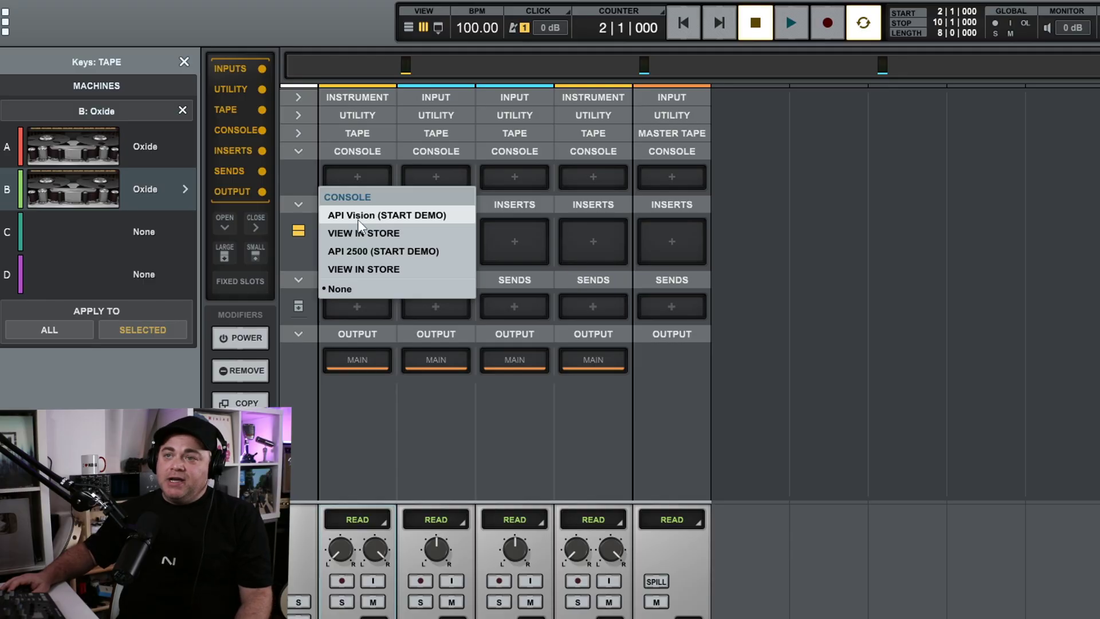
left_click(641, 391)
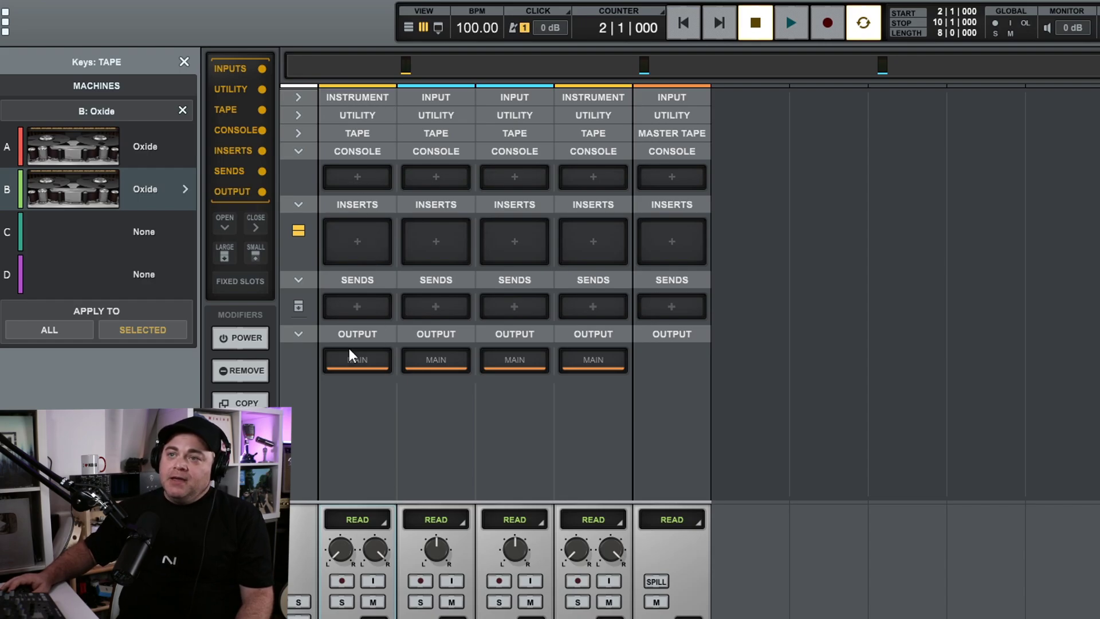
Browse the Keys insert plug-ins, then start a new bus from Keys' Send 1 routing.
left_click(357, 245)
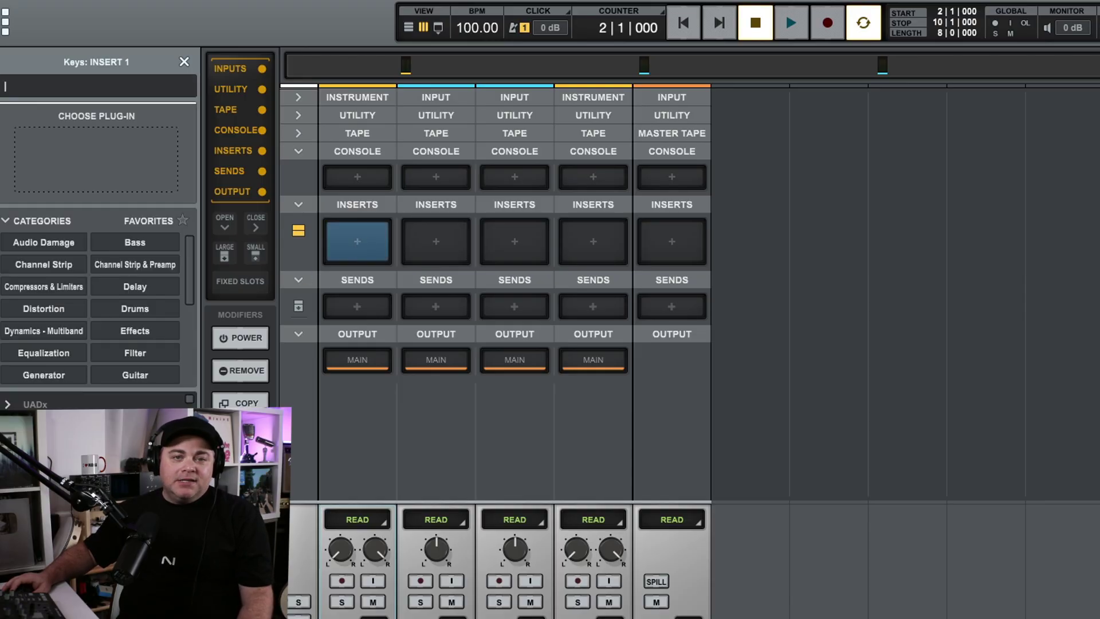
scroll(104, 523, "down", 15)
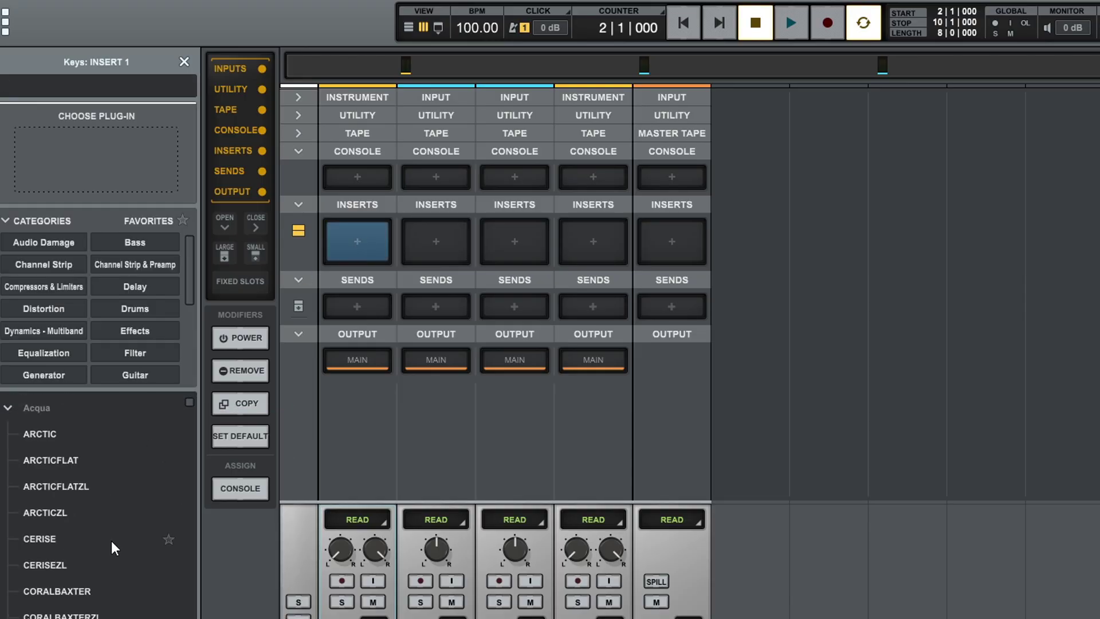
scroll(92, 597, "down", 8)
scroll(92, 597, "up", 20)
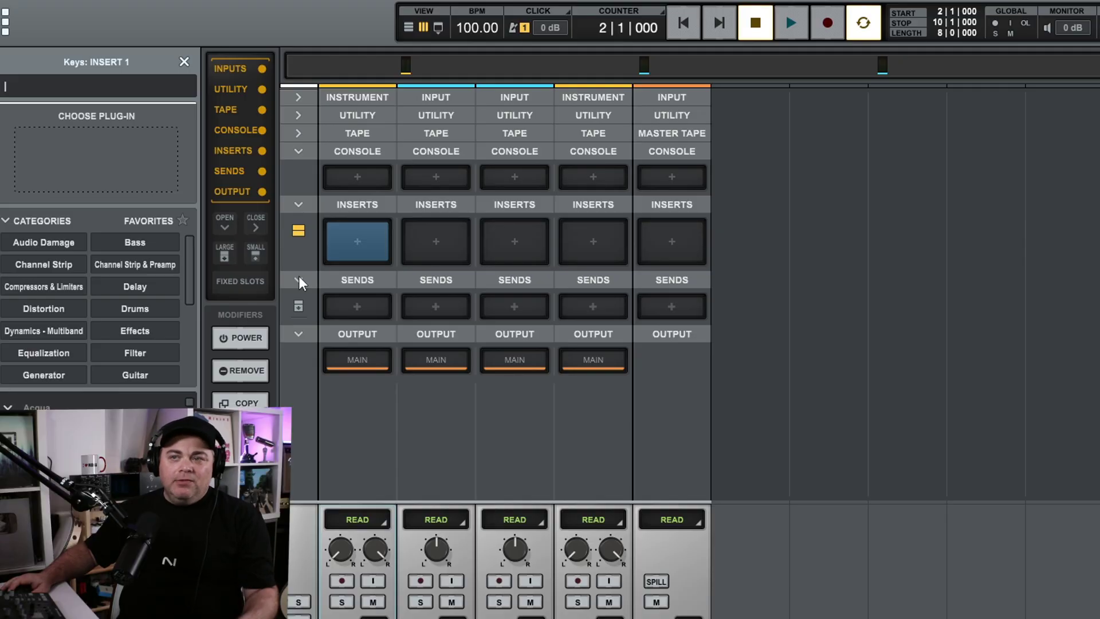
left_click(356, 306)
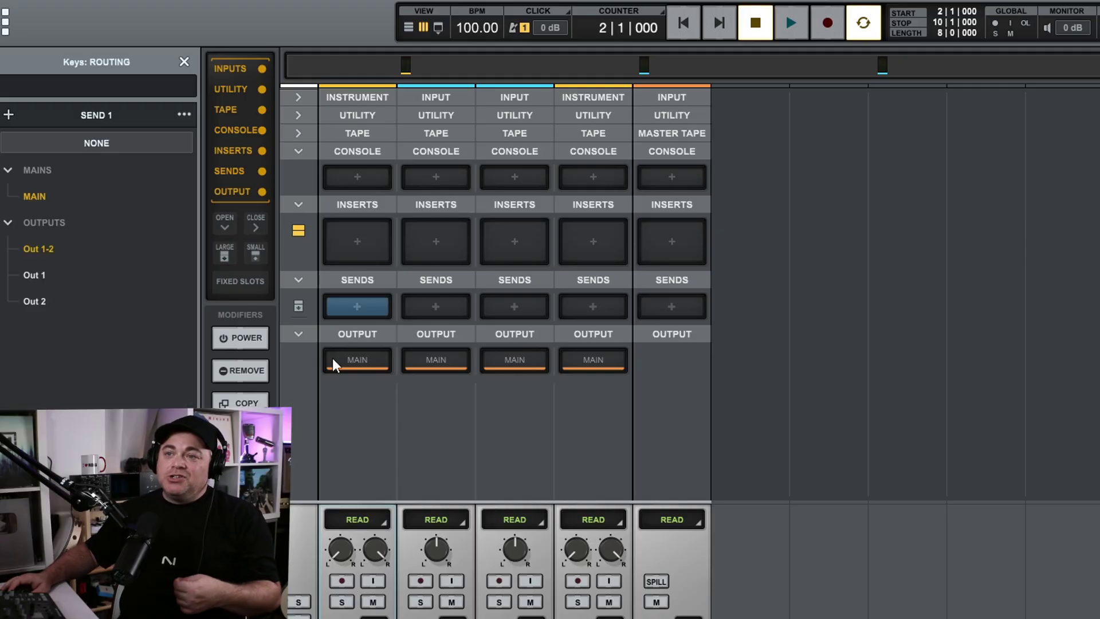
left_click(8, 115)
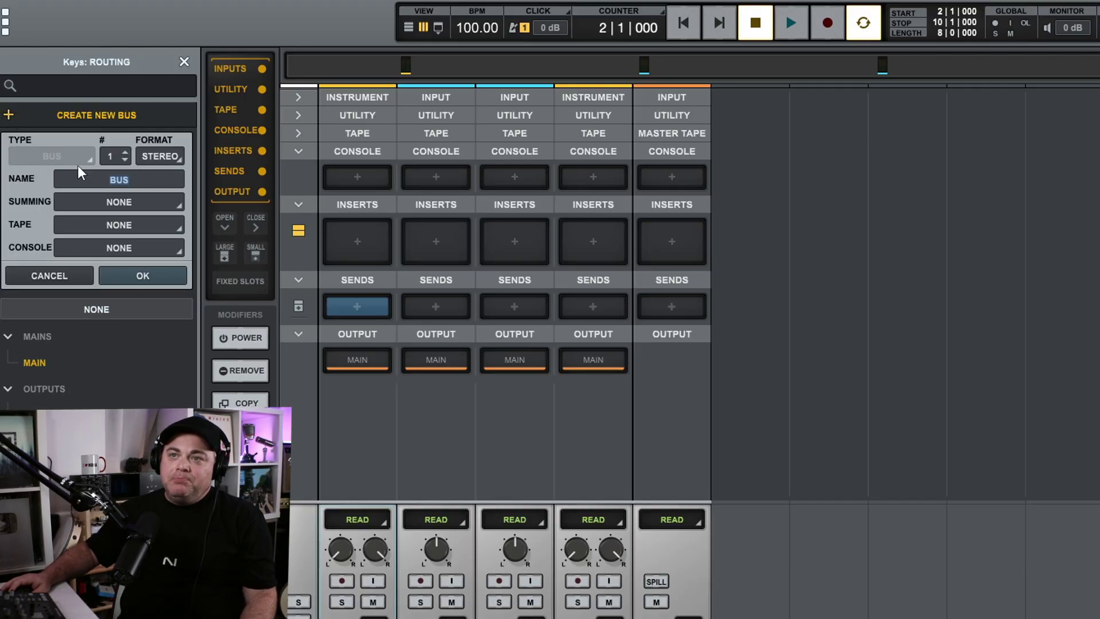
Create the BUS send on the Keys channel and set its level to about +1.1 dB.
left_click(171, 281)
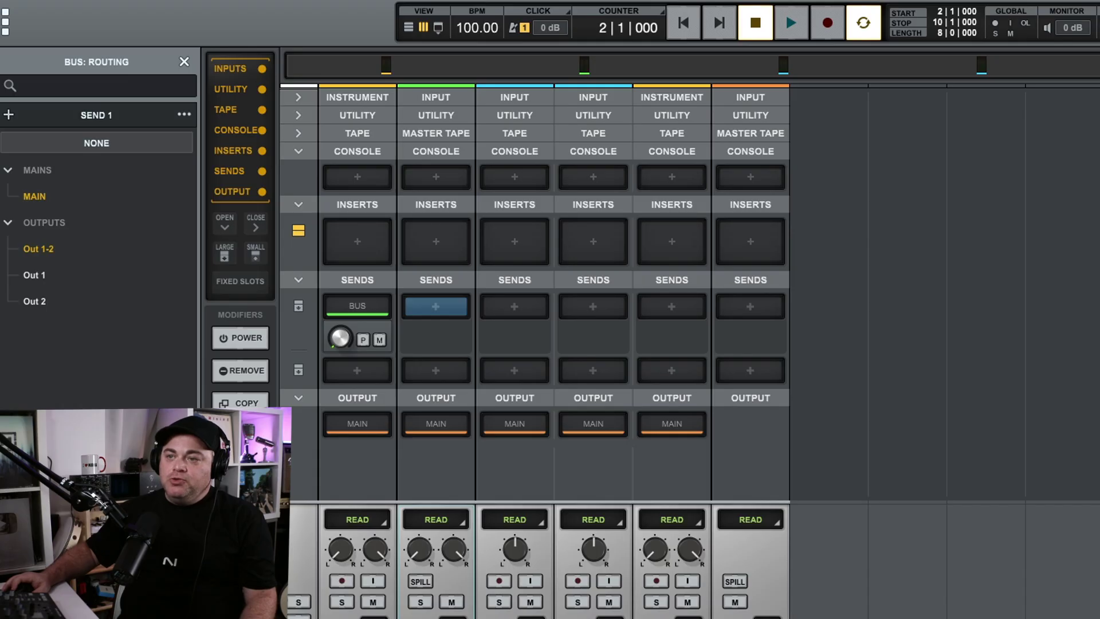
mouse_move(358, 301)
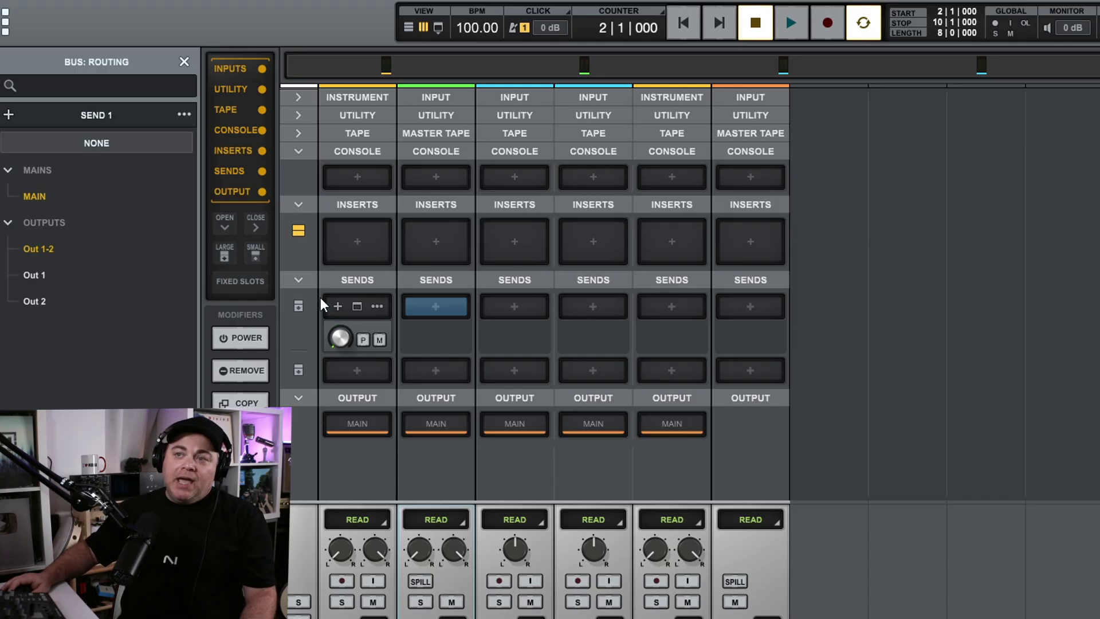
left_click(298, 307)
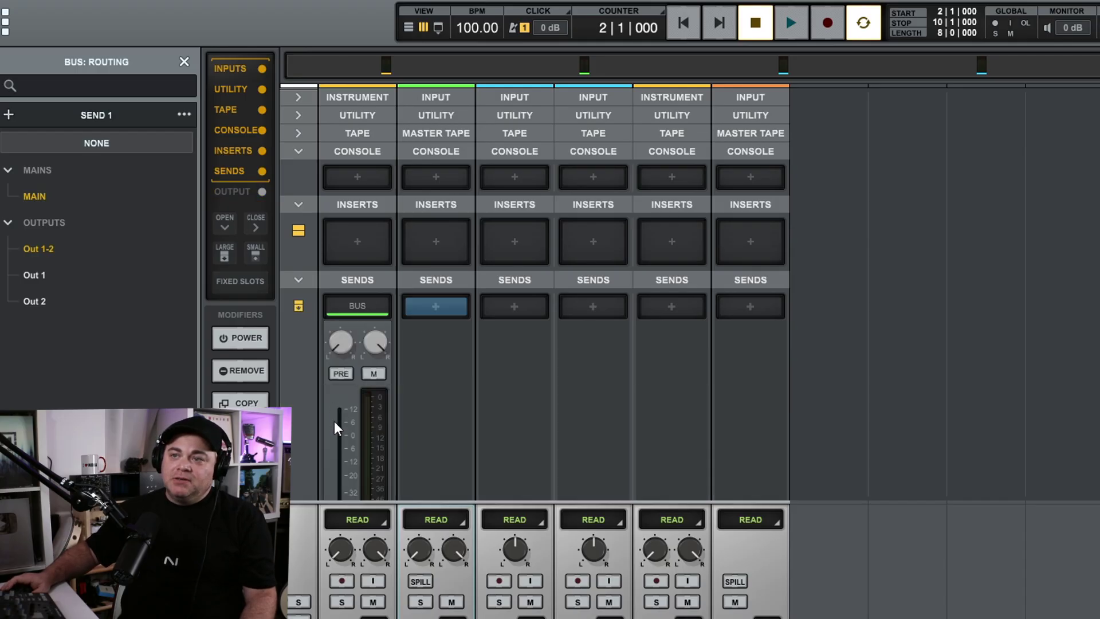
scroll(357, 382, "down", 3)
left_click_drag(341, 373, 365, 261)
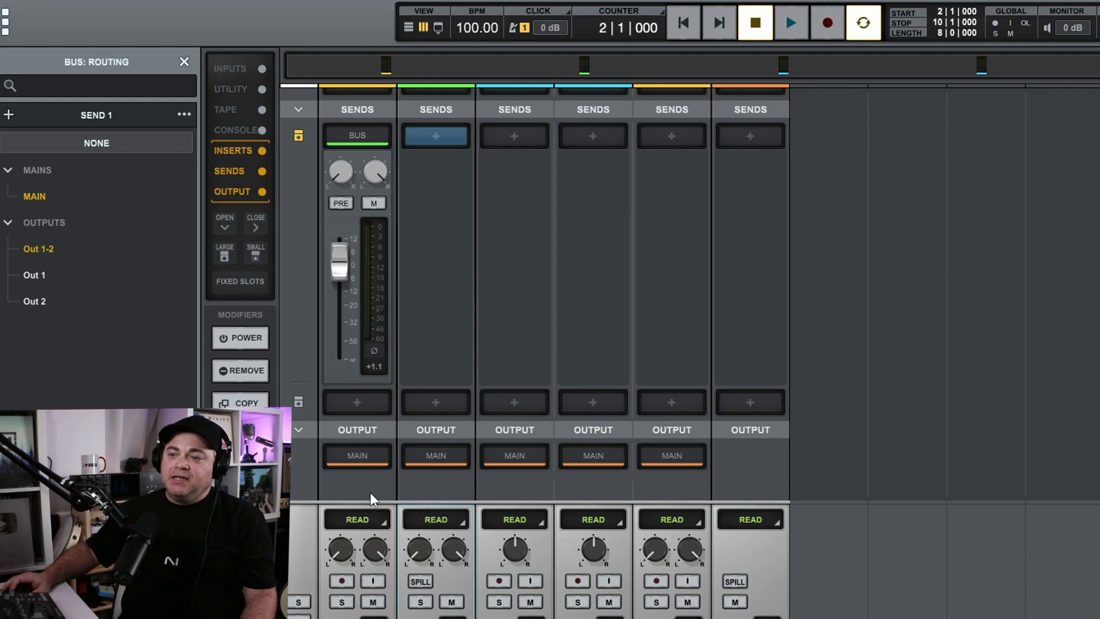
scroll(310, 189, "up", 3)
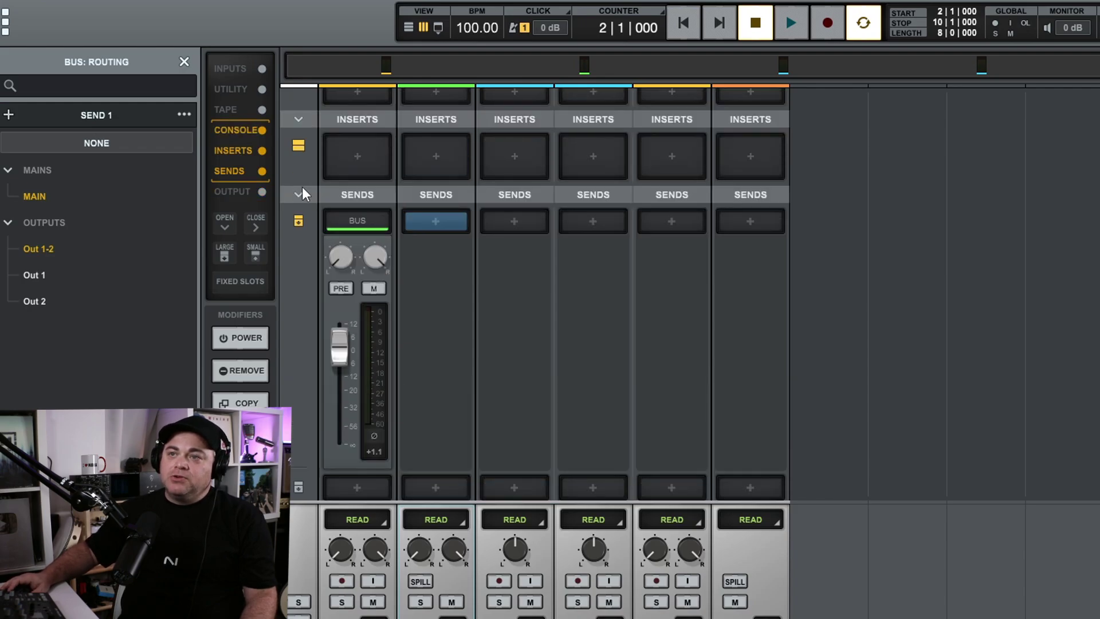
left_click(295, 224)
left_click(357, 338)
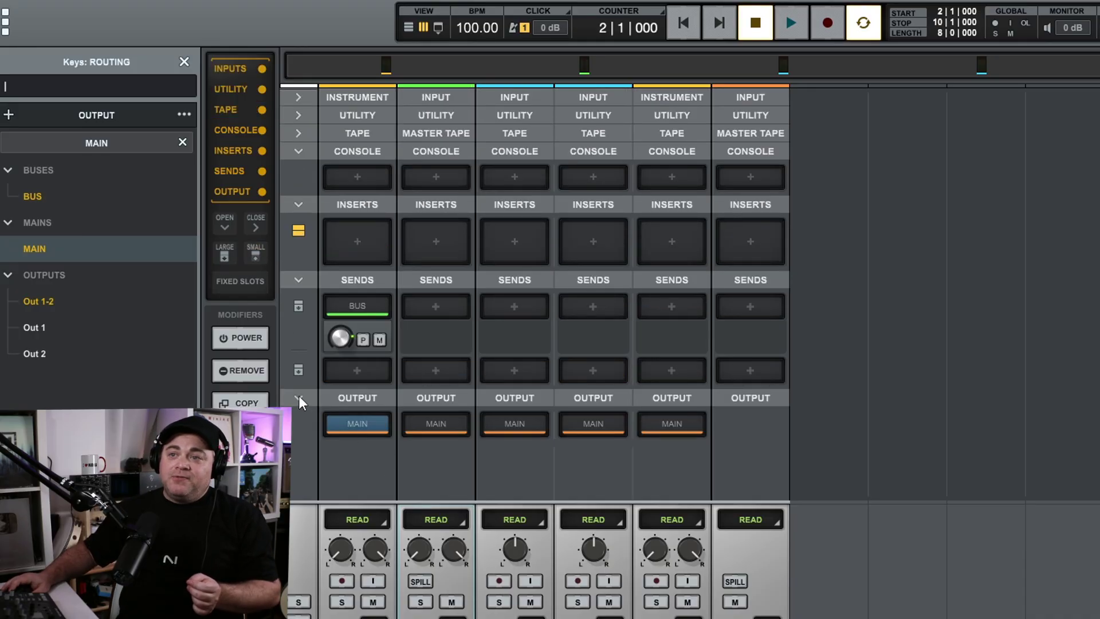
Collapse the output, sends, console and inserts sections of the mixer.
left_click(298, 397)
left_click(297, 277)
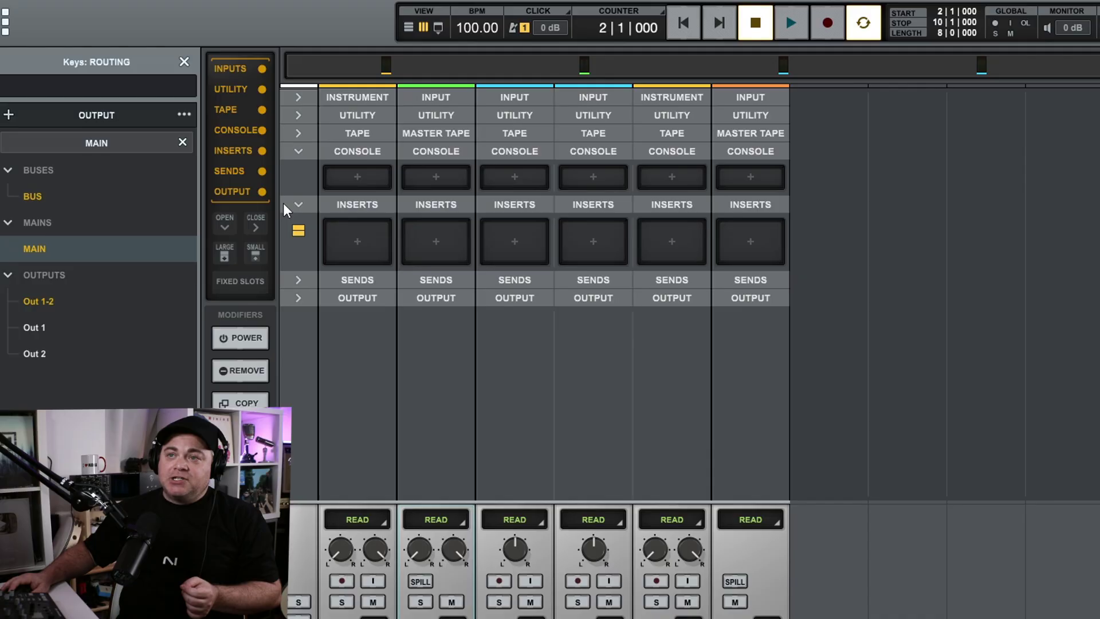
left_click(296, 150)
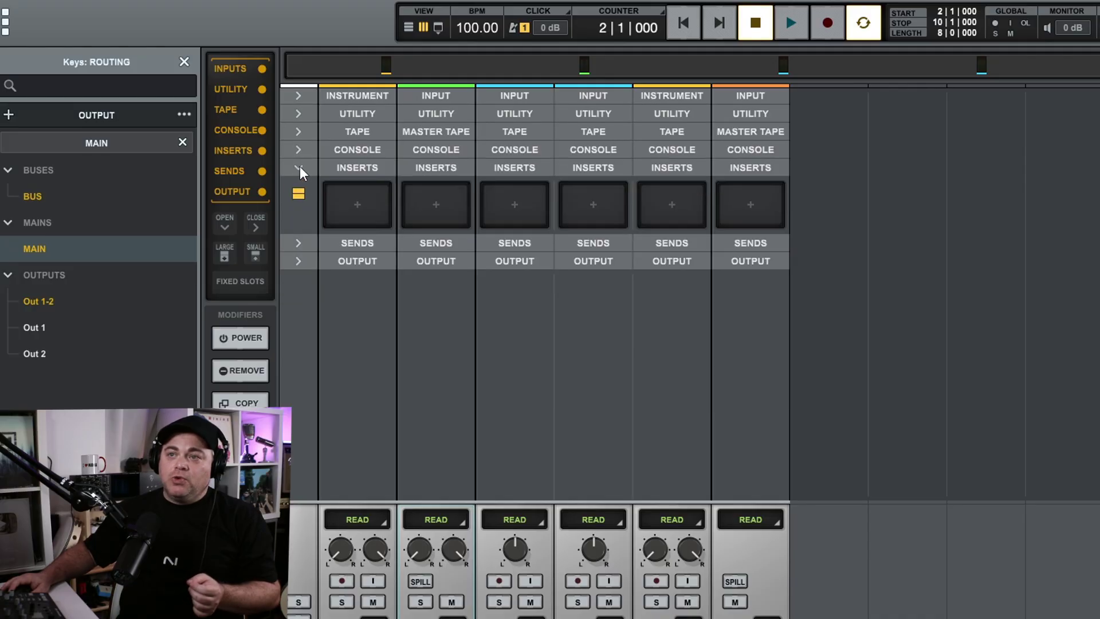
left_click(299, 167)
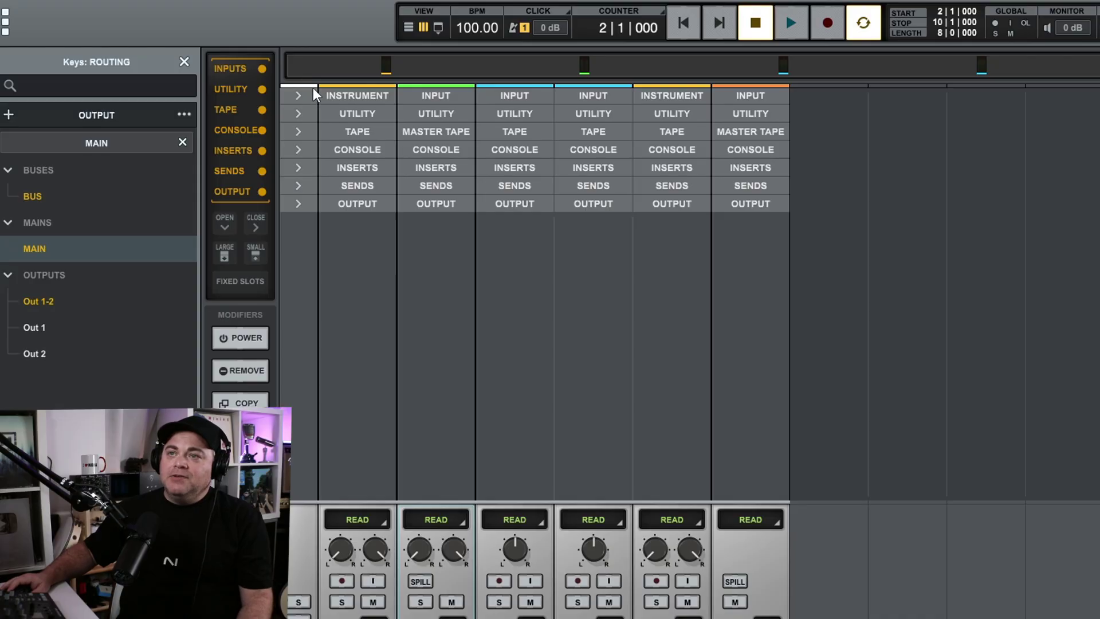
Hide the inputs, utility, tape, console, inserts, sends and output rows in every channel.
left_click(260, 70)
left_click(262, 87)
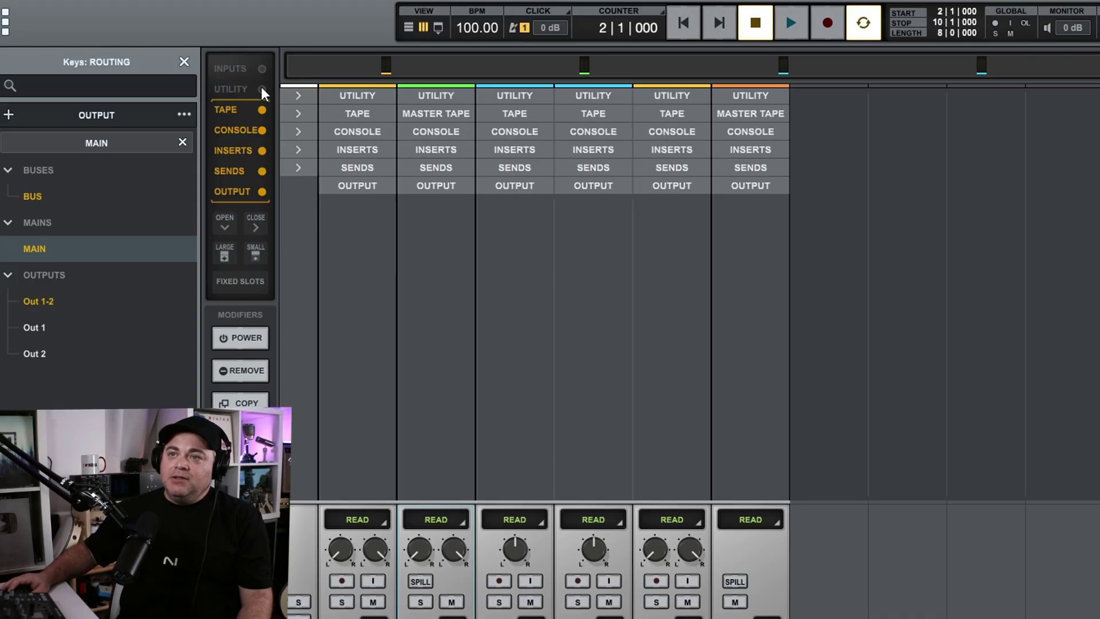
left_click(261, 108)
left_click(262, 130)
left_click(262, 150)
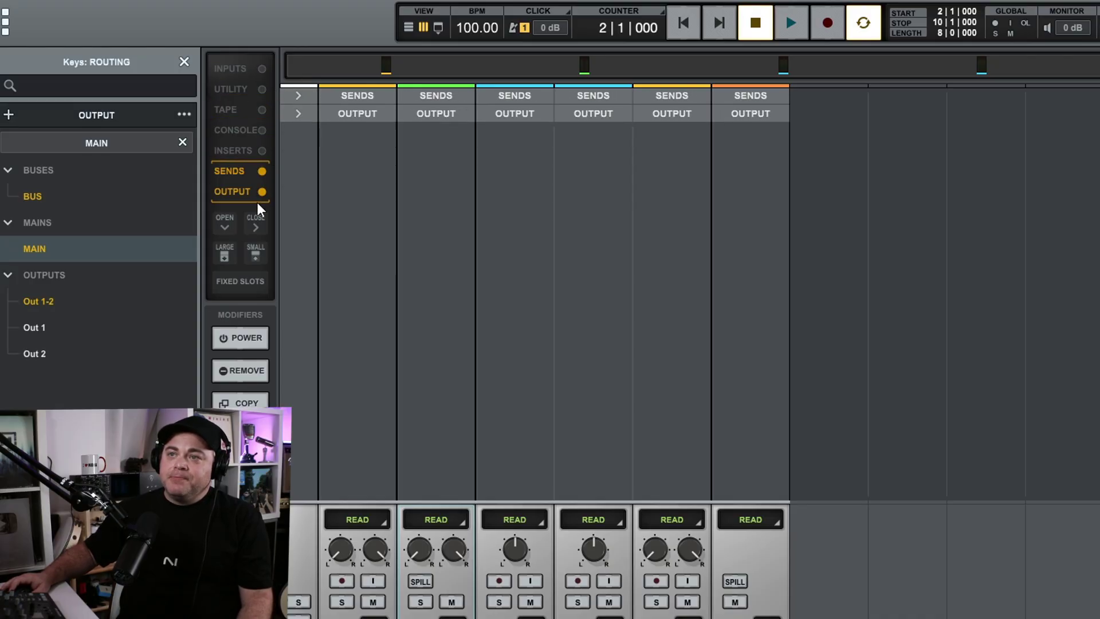
left_click(259, 173)
left_click(265, 191)
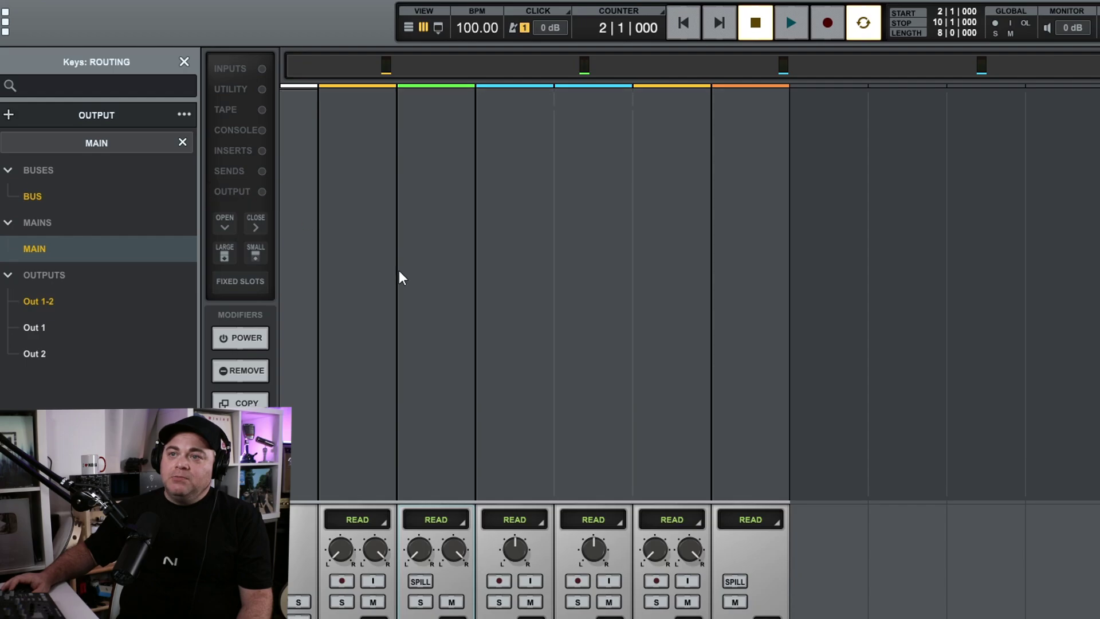
Show all seven mixer sections again in every channel and return to the timeline.
left_click(262, 191)
left_click(262, 172)
left_click(261, 151)
left_click(262, 130)
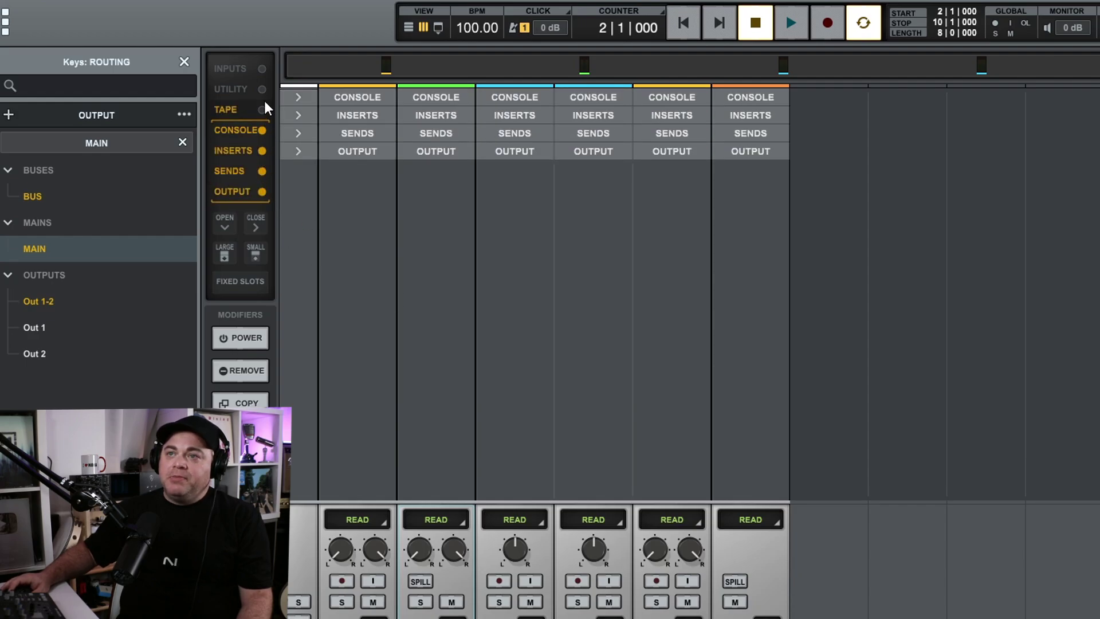
left_click(262, 109)
left_click(262, 89)
left_click(262, 69)
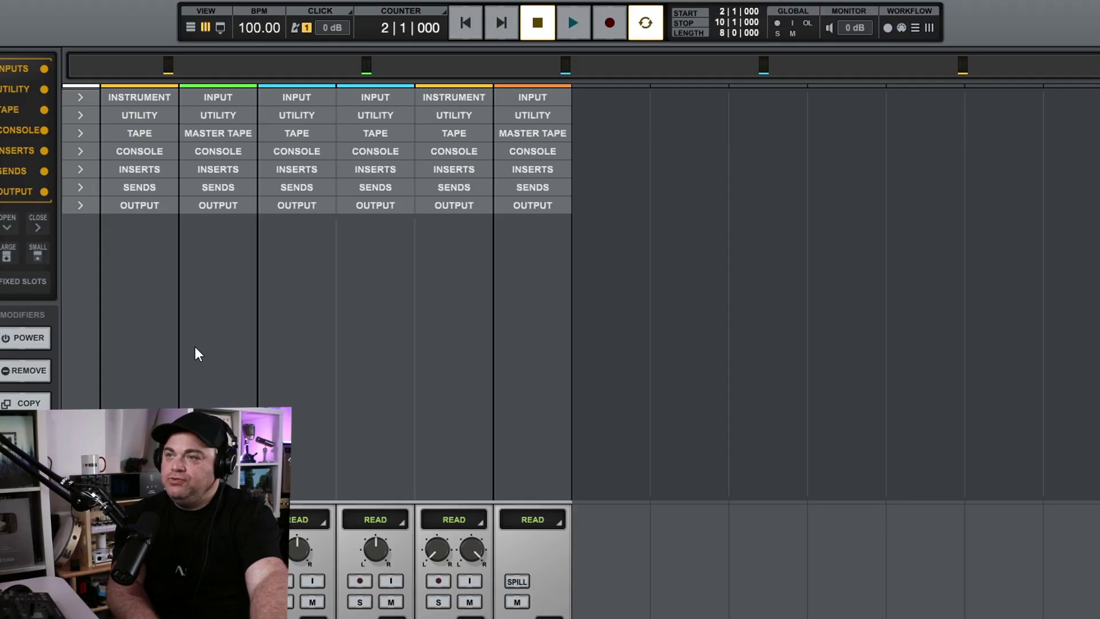
key("super+equal")
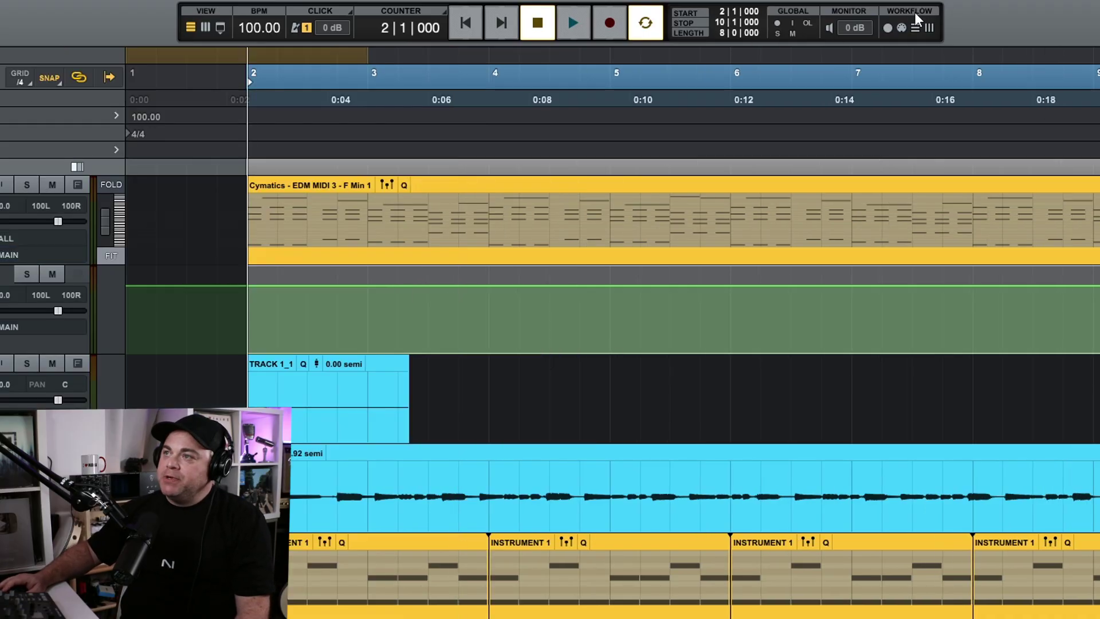
Cycle through the Record, MIDI, Edit and Mix workflows, then return to MIDI.
left_click(889, 28)
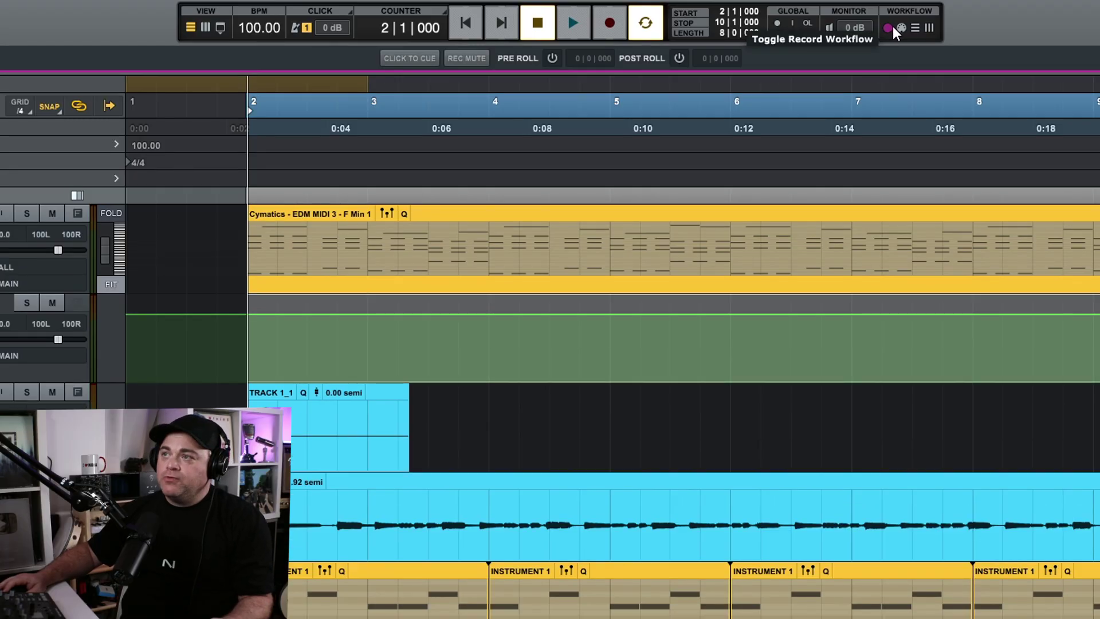
left_click(901, 28)
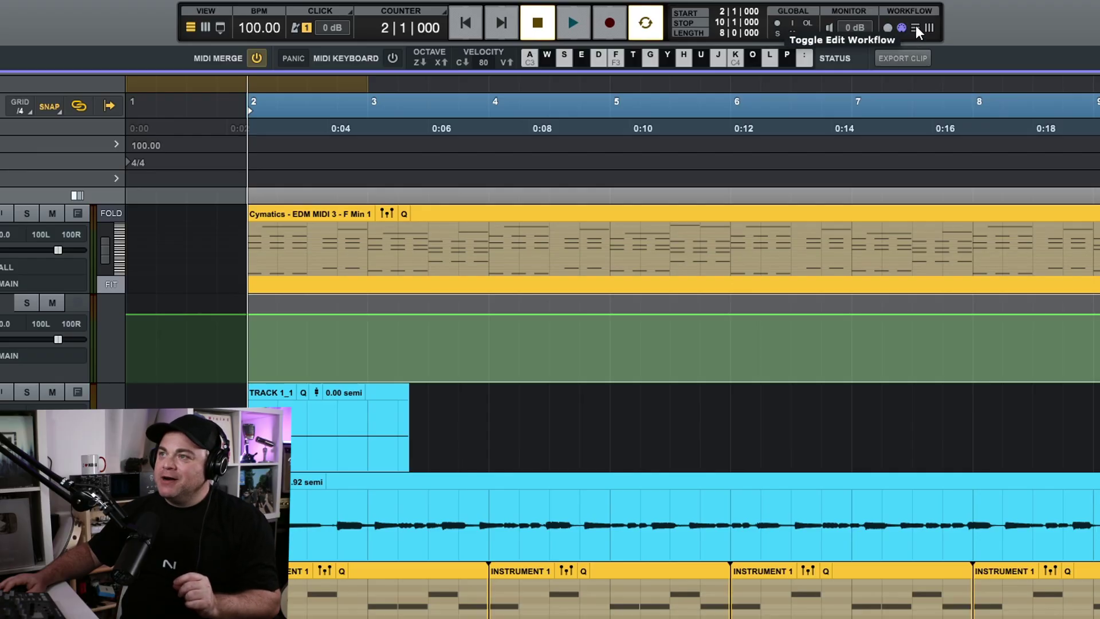
left_click(916, 27)
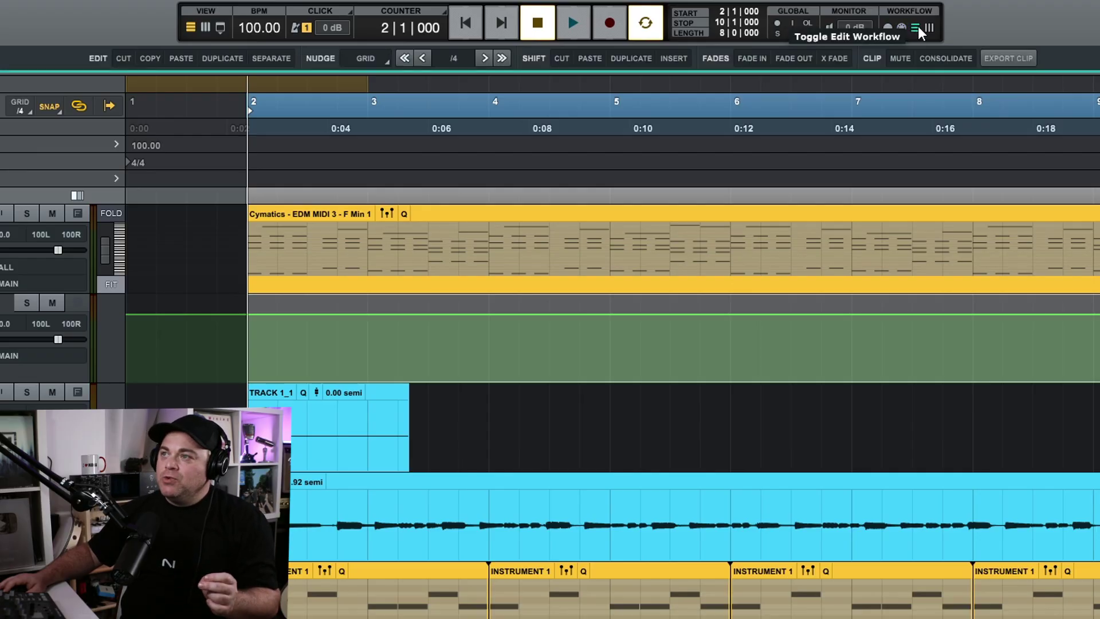
left_click(933, 27)
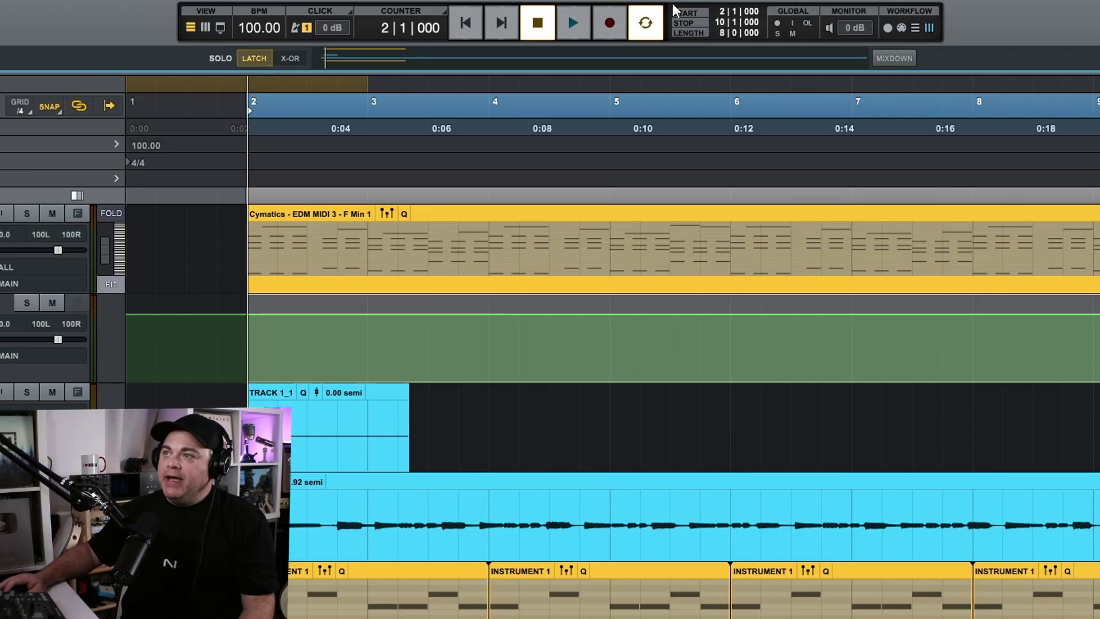
left_click(901, 26)
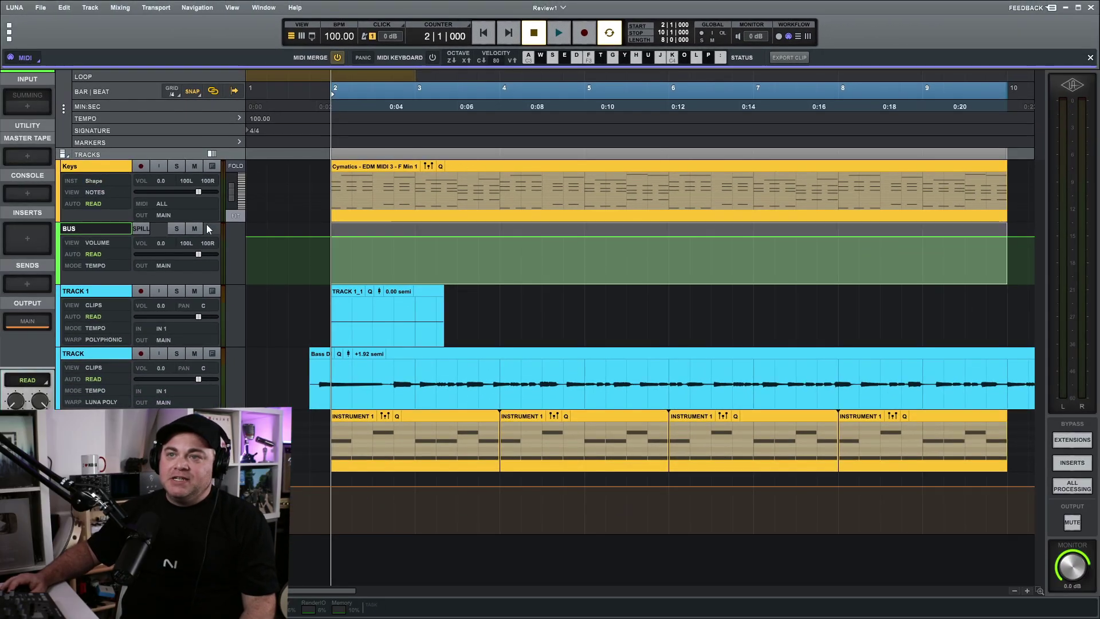
Open the Keys track's Shape instrument on M-Tron Piano and enable the computer MIDI keyboard.
left_click(99, 182)
left_click(103, 180)
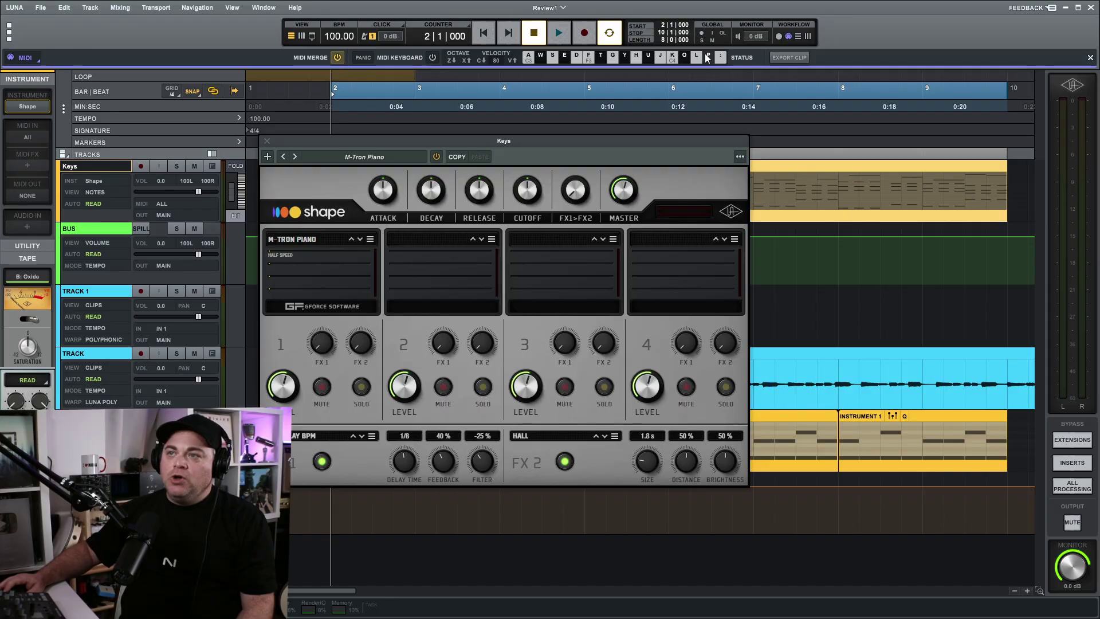
left_click(432, 57)
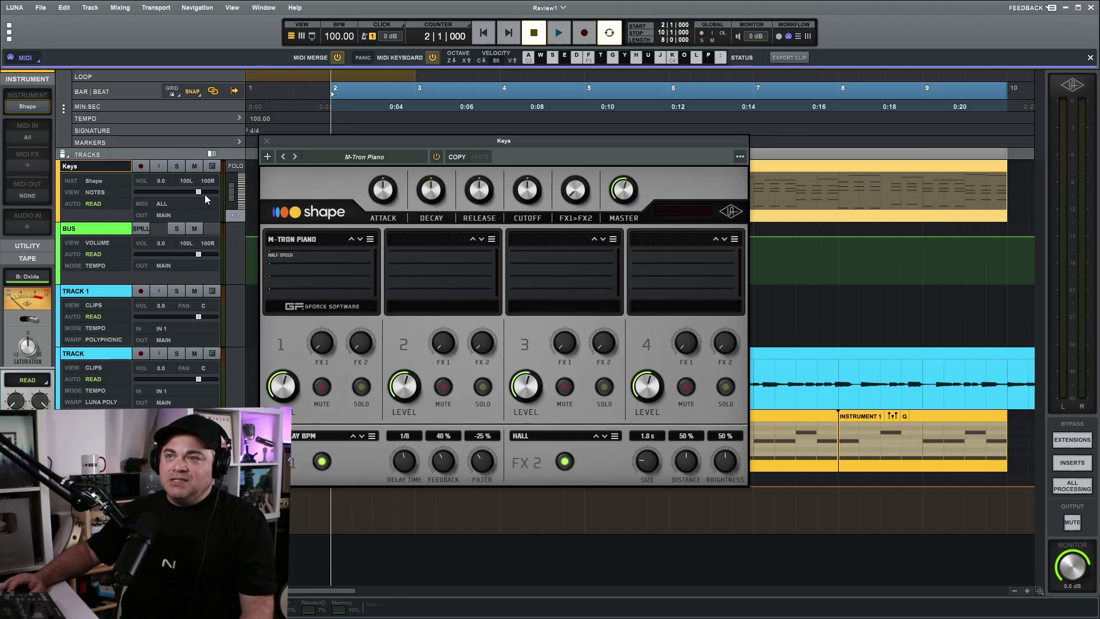
Solo the Keys track.
left_click(177, 166)
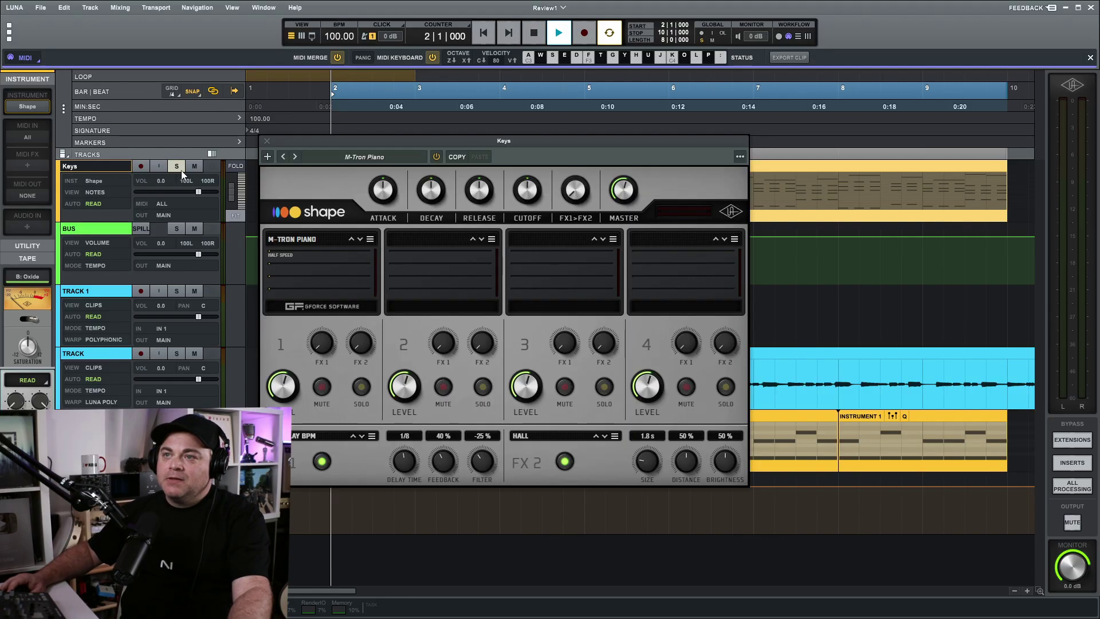
Start playback and step the Keys Shape preset through Ravel LT and Reed A LT.
key("space")
left_click(295, 156)
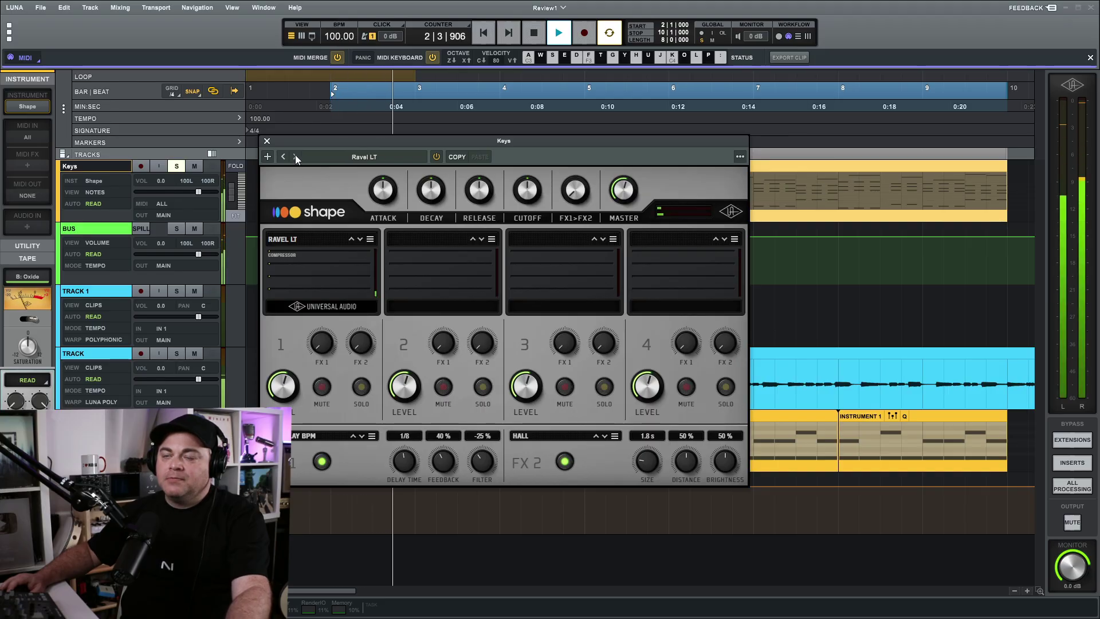
left_click(295, 156)
Audition PWM Lead, Drawbar - 8' and Cassette Pad from the Shape preset browser.
left_click(330, 159)
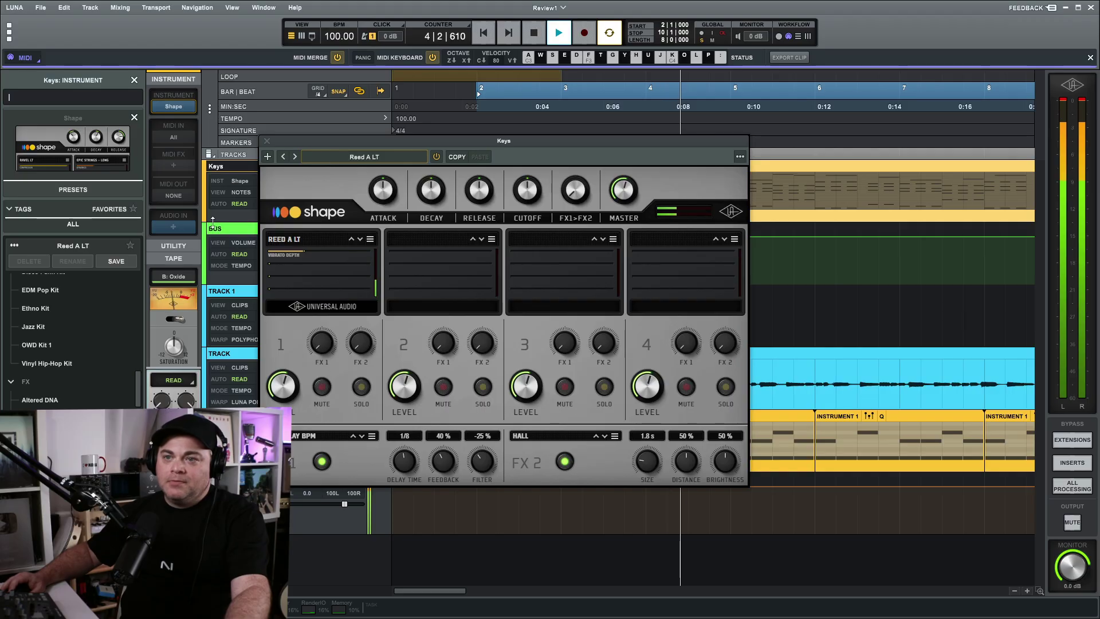
scroll(73, 344, "down", 5)
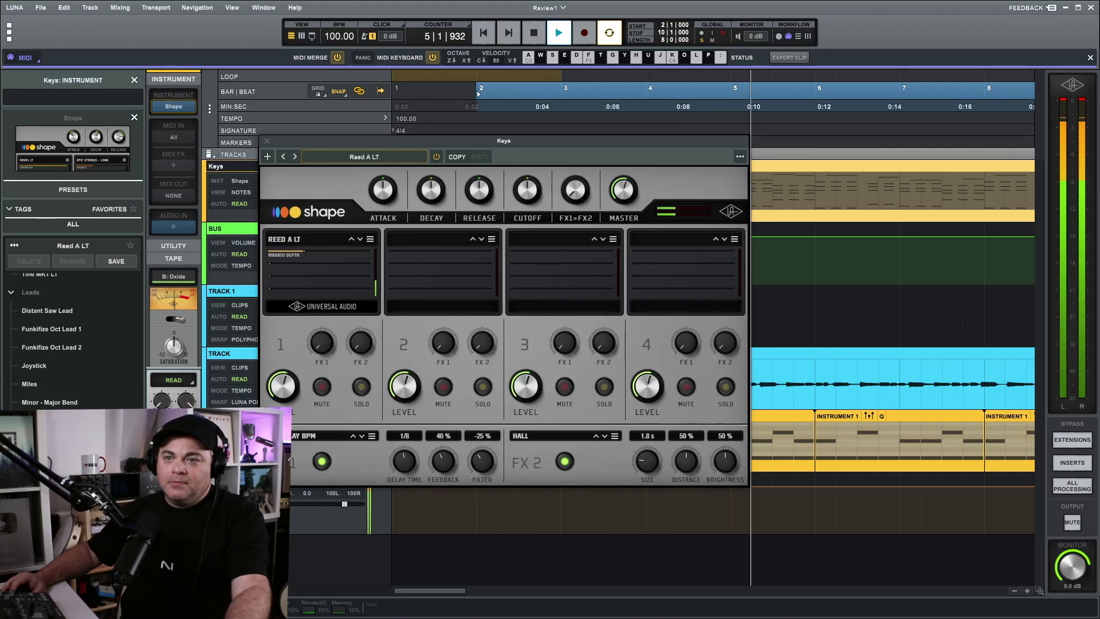
scroll(73, 343, "down", 3)
left_click(46, 338)
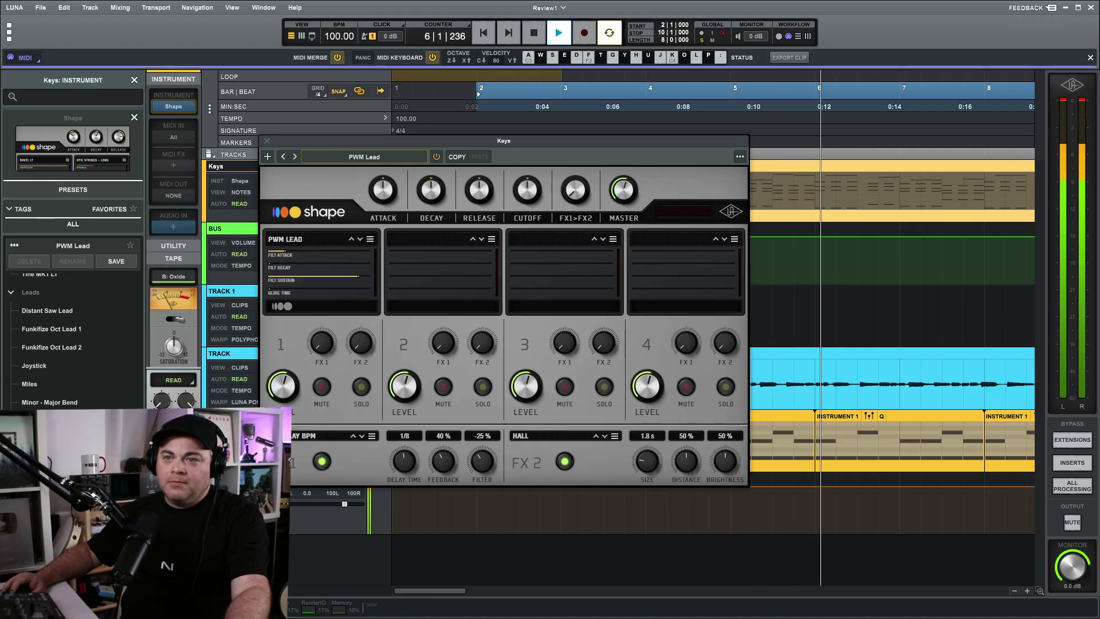
scroll(38, 340, "down", 2)
scroll(52, 367, "down", 2)
left_click(41, 384)
scroll(46, 387, "down", 3)
left_click(43, 392)
scroll(43, 391, "down", 4)
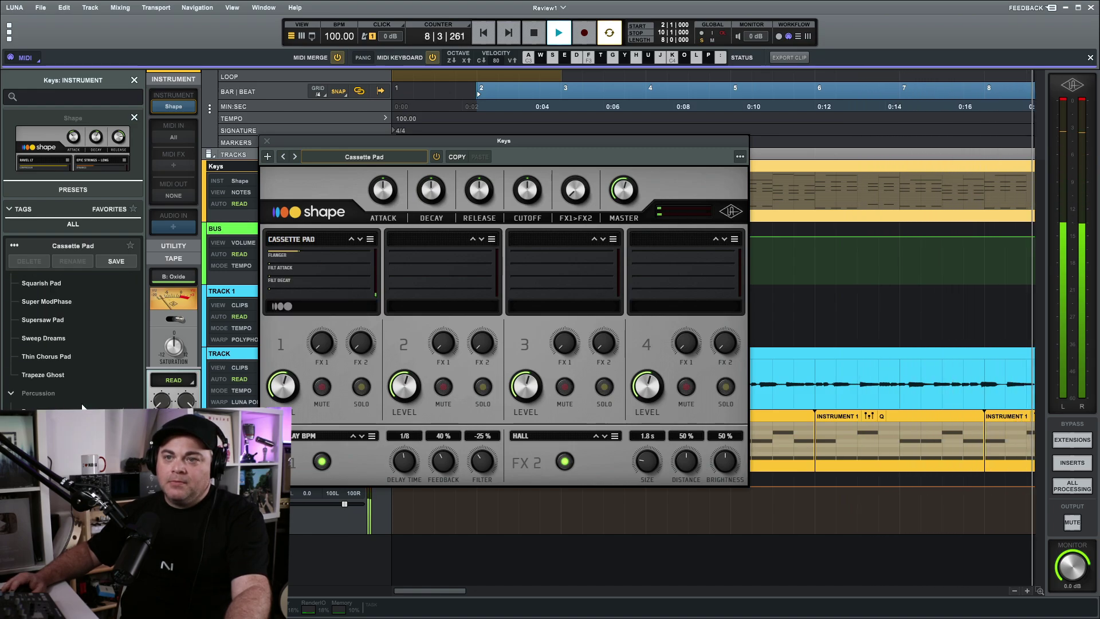
scroll(51, 394, "up", 8)
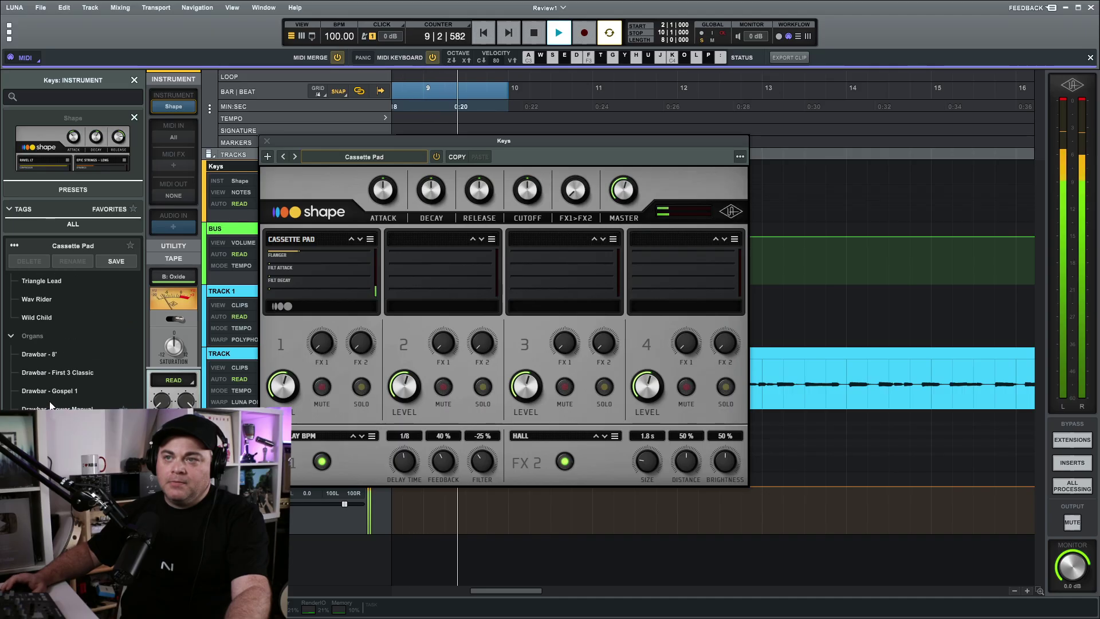
Stop playback, return to the song start, and close the Keys instrument window.
key("space")
key("Return")
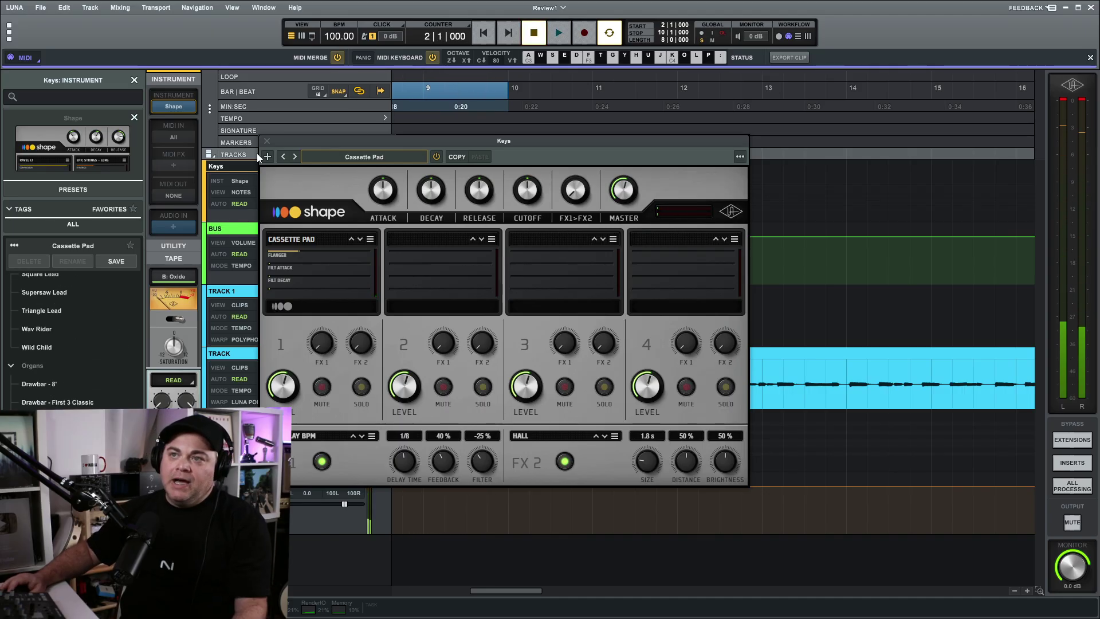
left_click(265, 141)
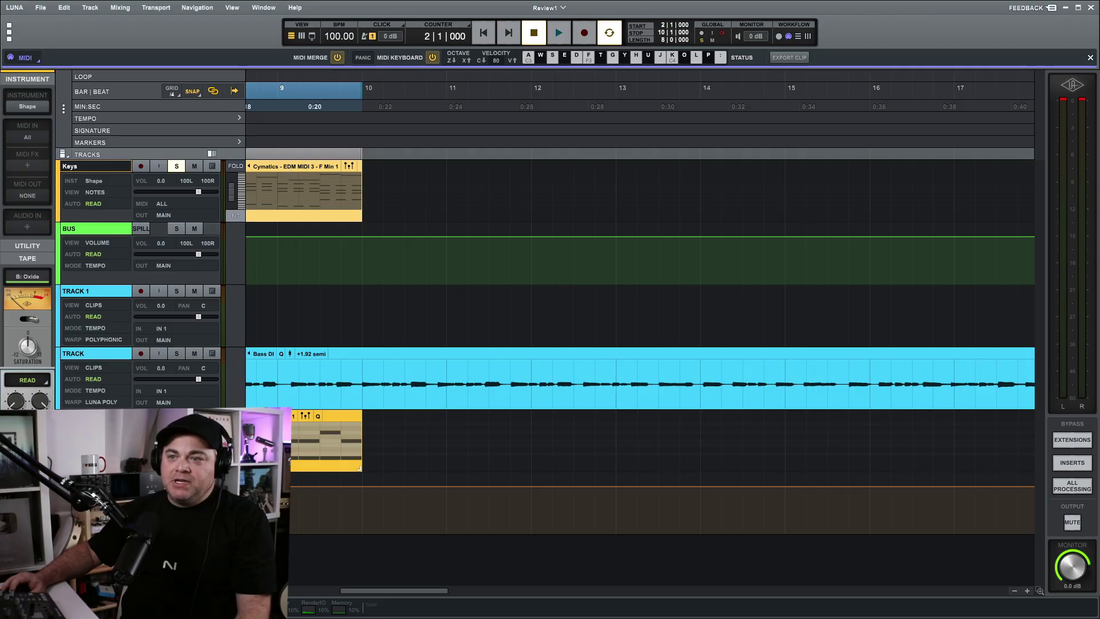
Open INSTRUMENT 1's Shape instrument and briefly play back its Disco Funk Kit preset.
left_click(96, 420)
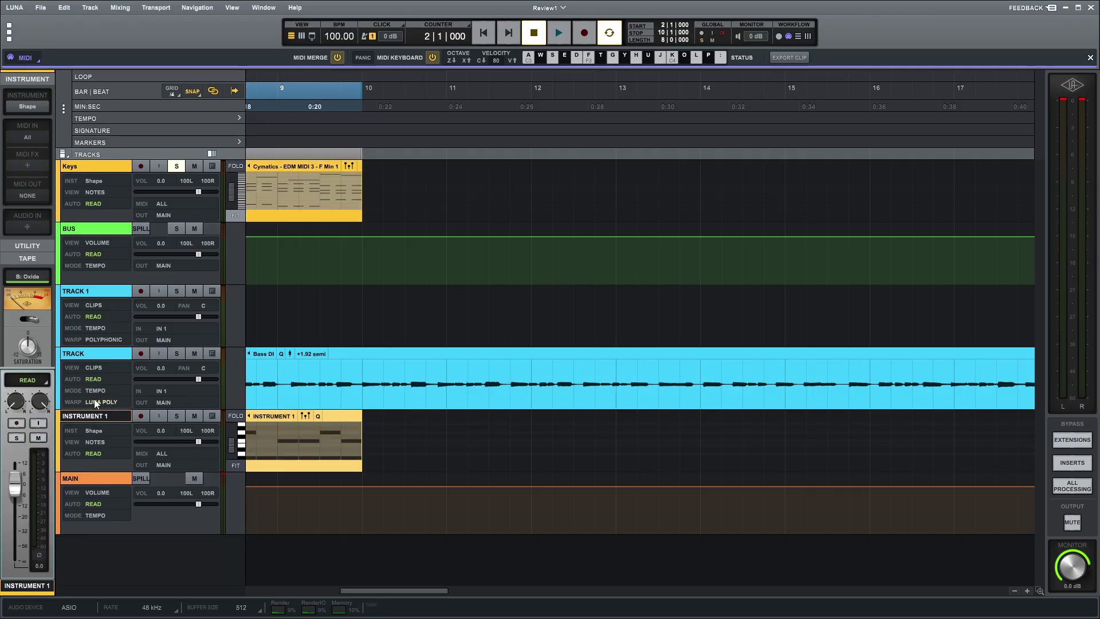
left_click(27, 106)
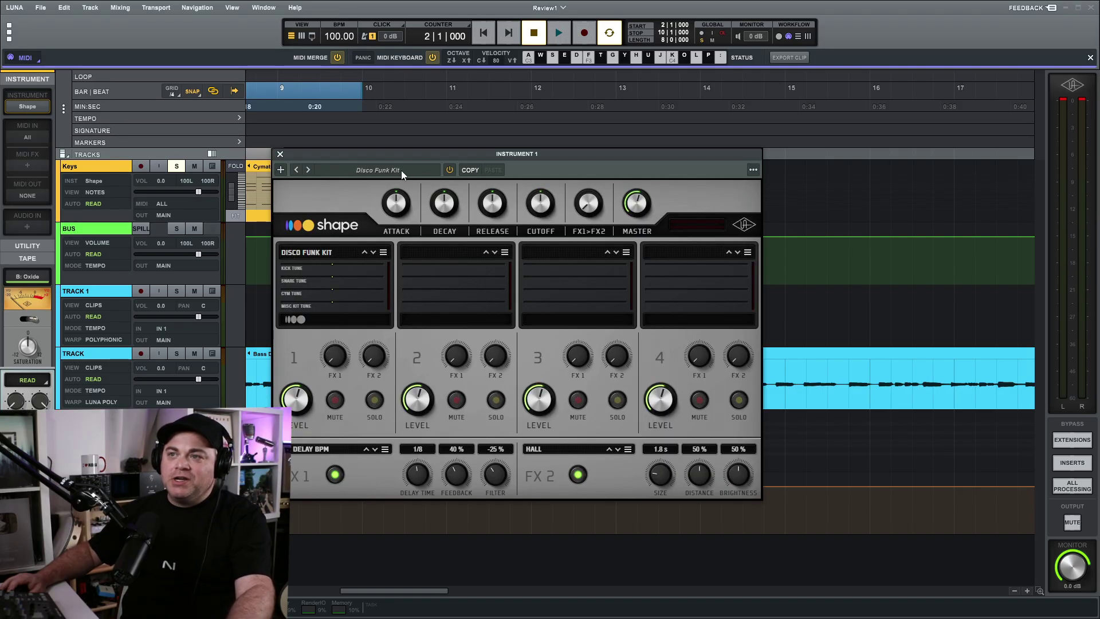
key("space")
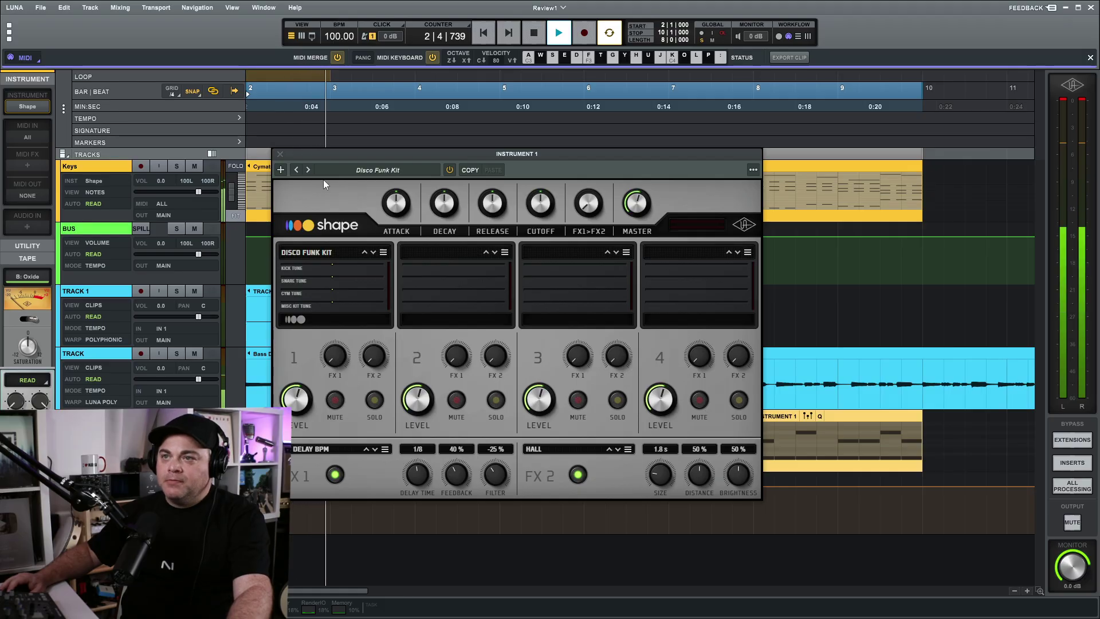
key("space")
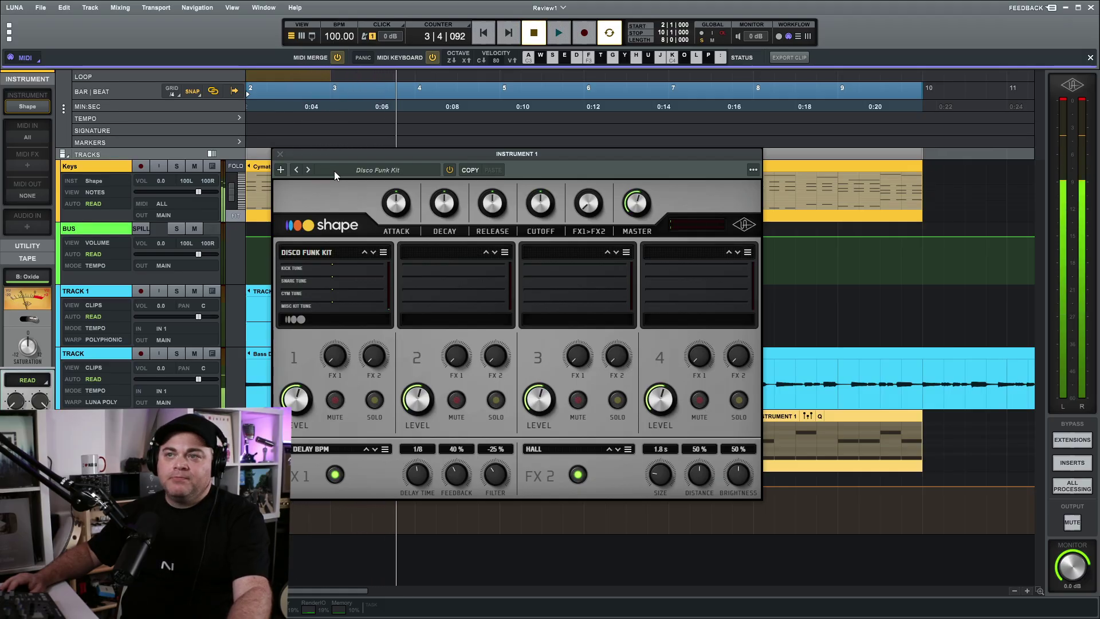